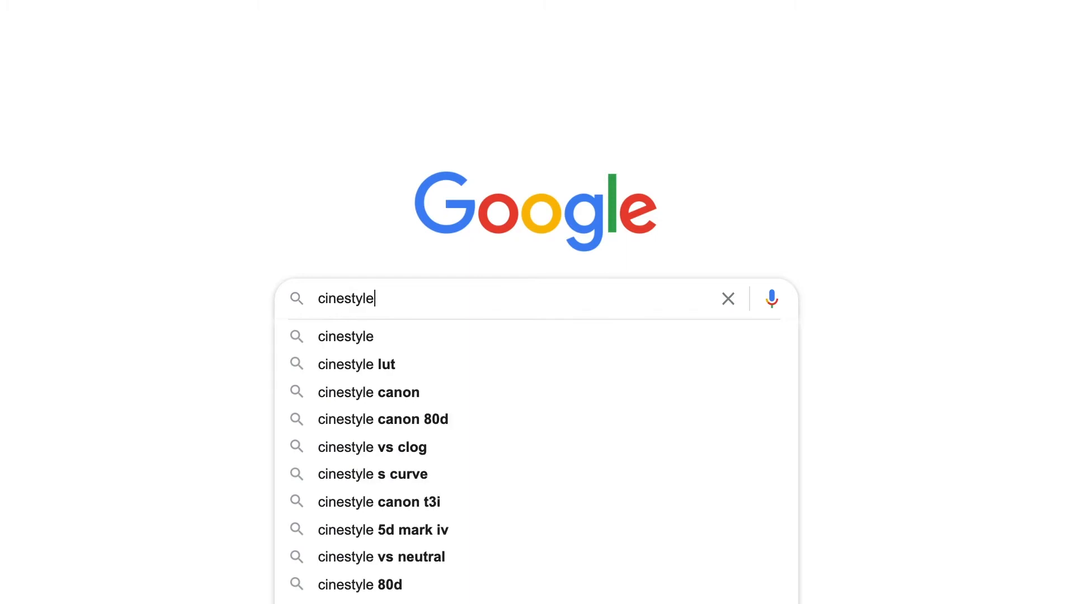
# Search Google for "cinestyle", open Technicolor's Cinestyle Download page and look through the available profiles.
pyautogui.click(374, 337)
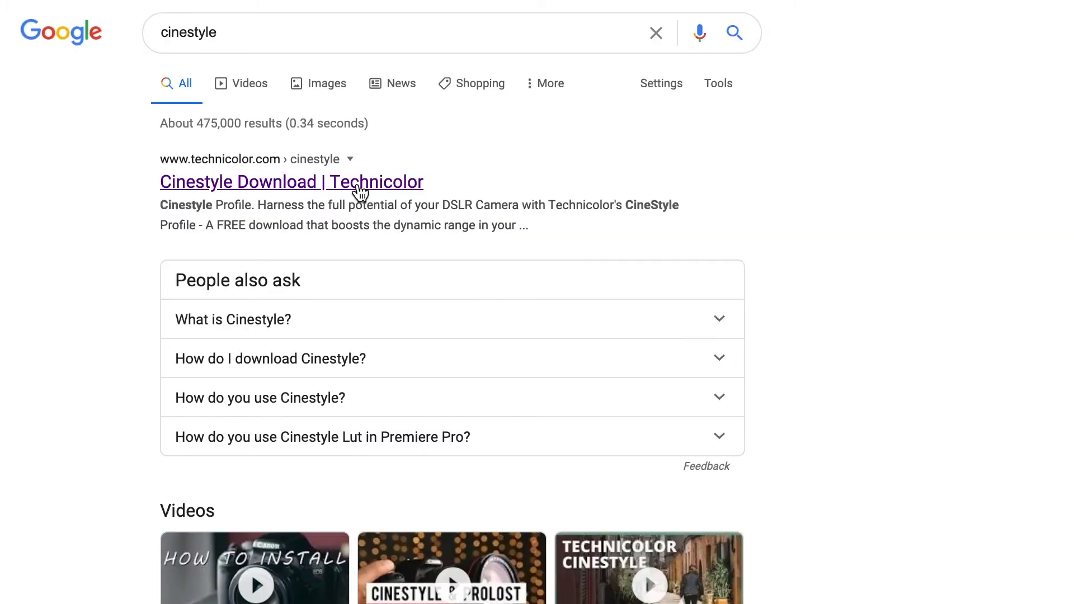
pyautogui.click(357, 182)
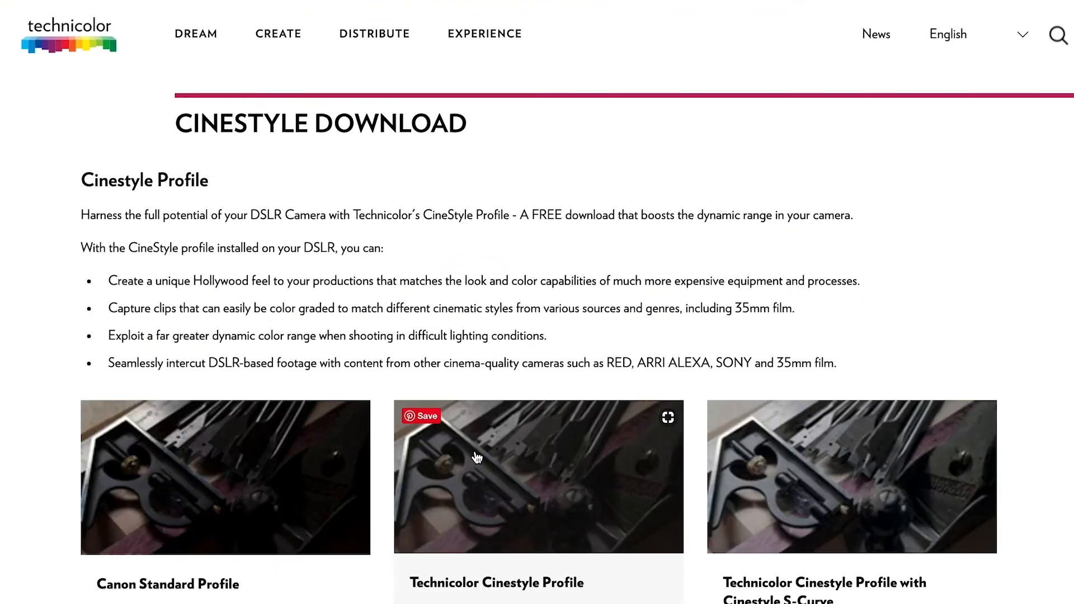
pyautogui.scroll(-4, 477, 458)
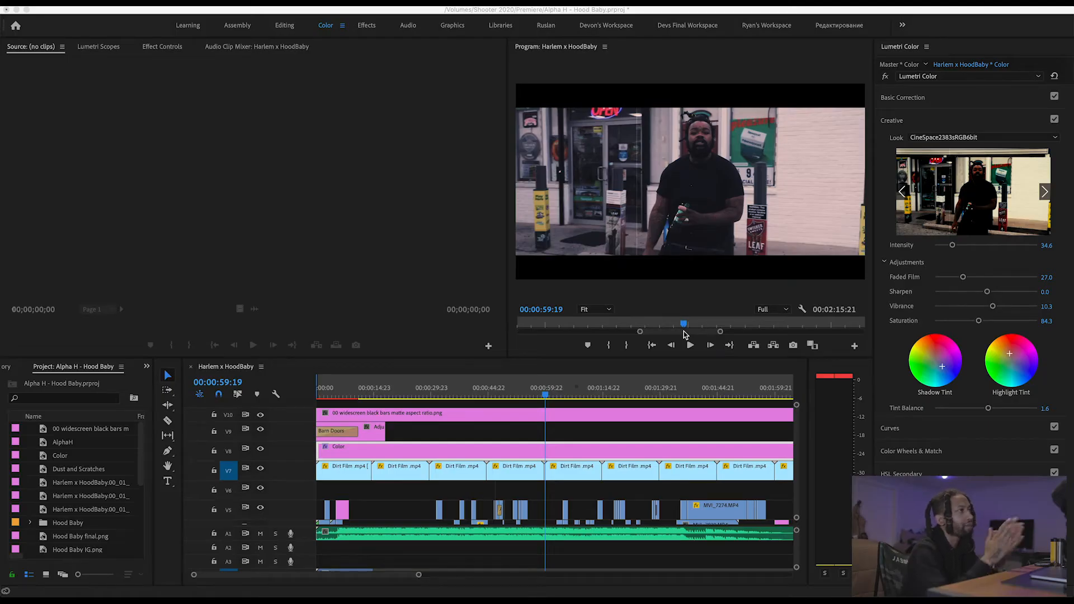
# Switch to Premiere Pro and hide the V8 track holding the Color adjustment layer.
pyautogui.click(263, 452)
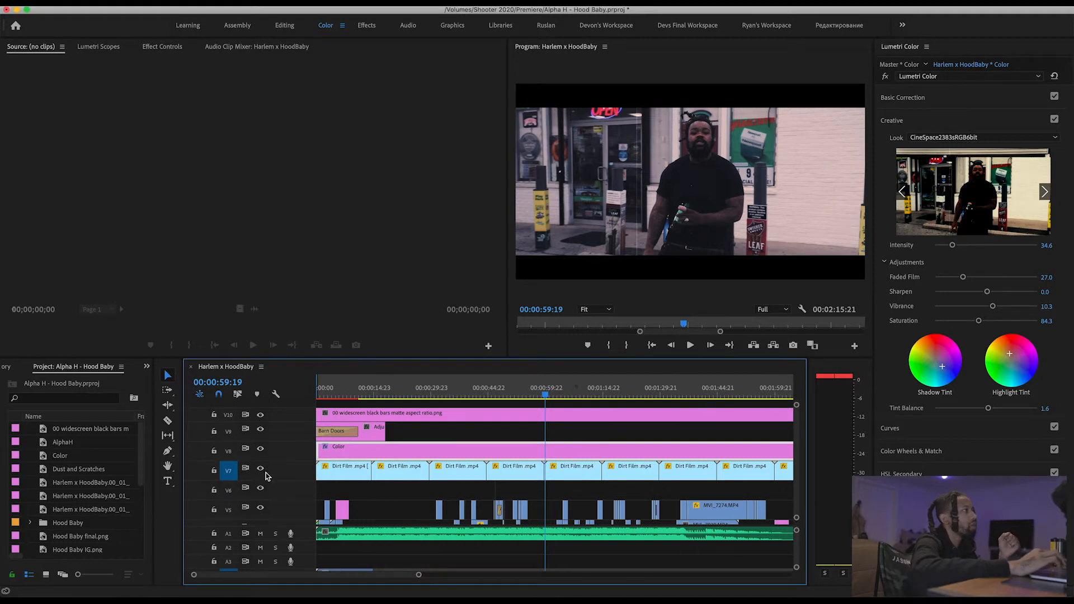
pyautogui.click(260, 450)
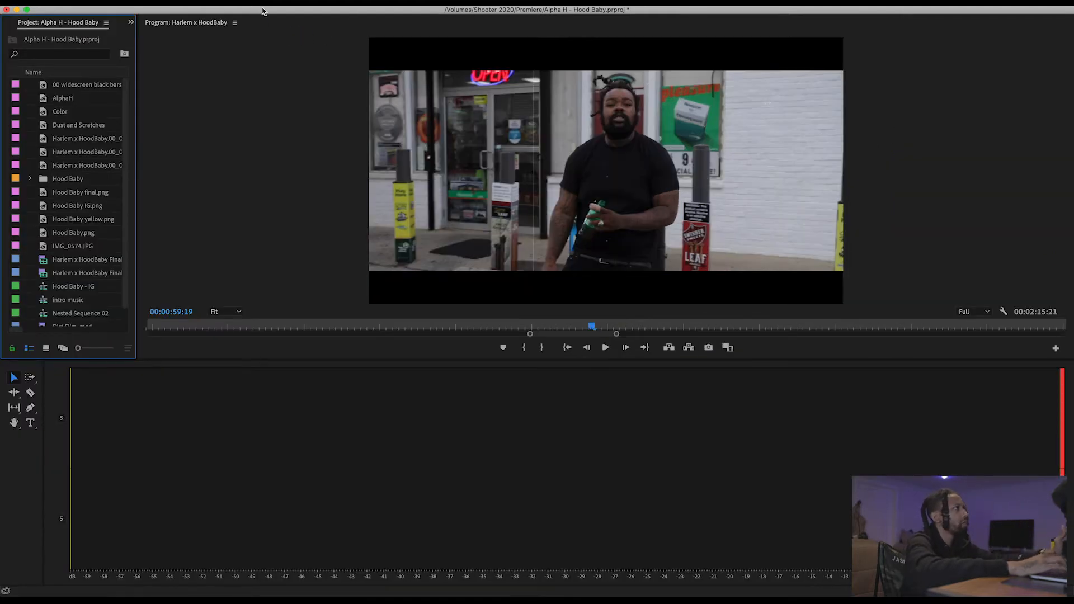
# Switch the workspace to Devs Final Workspace and bring the upper video tracks into view.
pyautogui.click(292, 2)
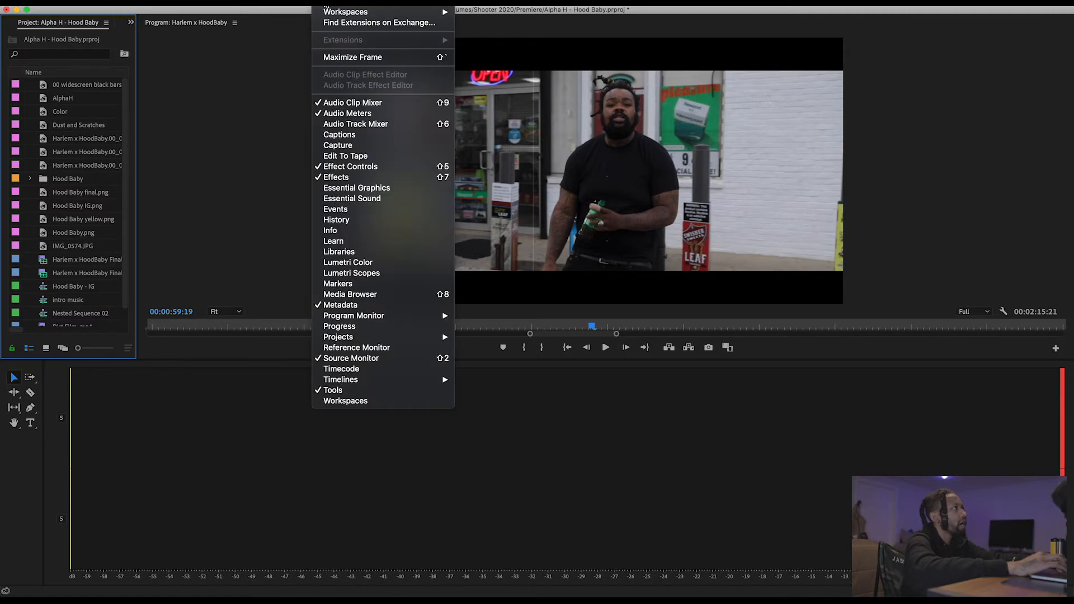
pyautogui.moveTo(327, 3)
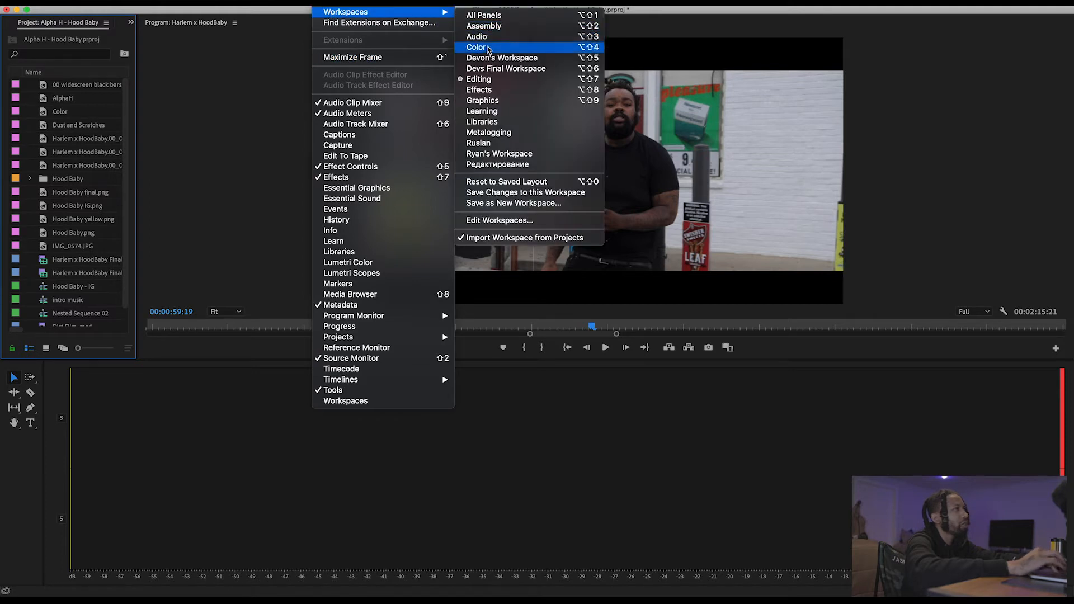
pyautogui.click(481, 80)
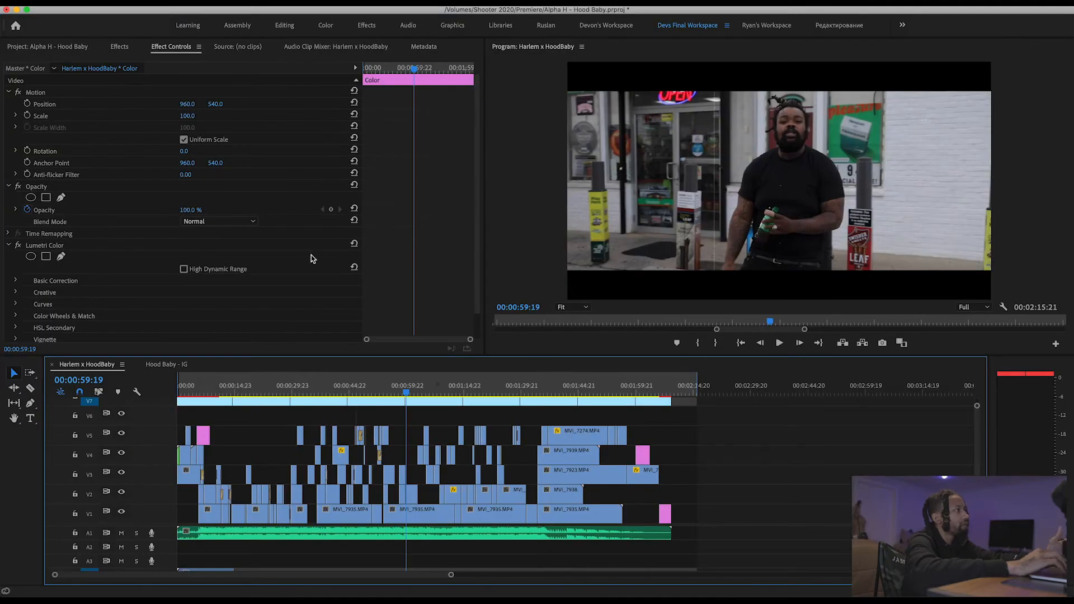
pyautogui.scroll(3, 289, 442)
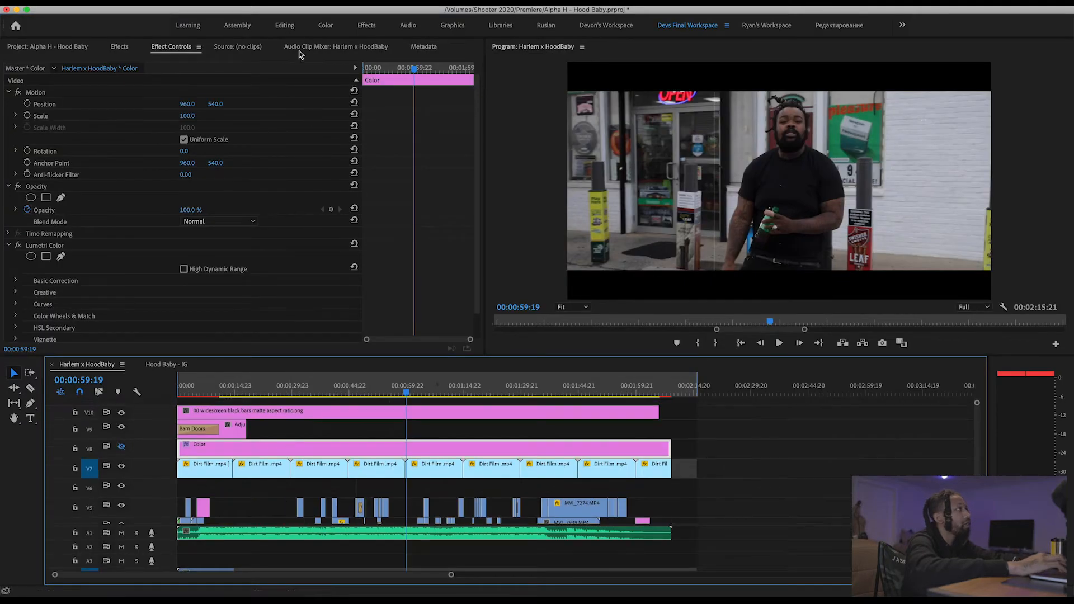
# Search the effects for "three" and apply Three-Way Color Corrector to the Color adjustment layer on V8.
pyautogui.click(129, 48)
pyautogui.click(92, 62)
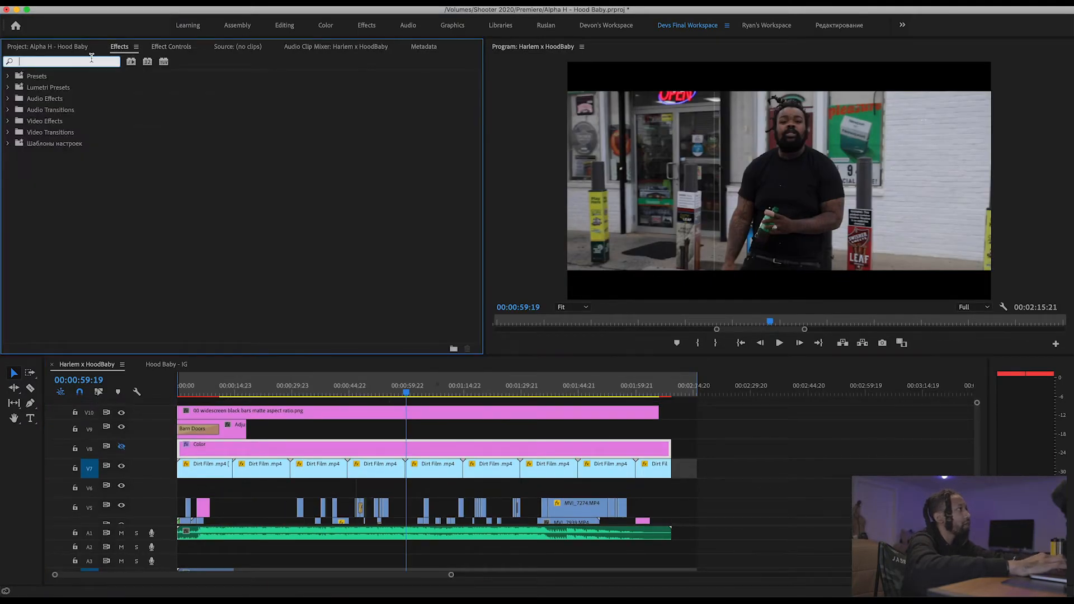
pyautogui.write('three')
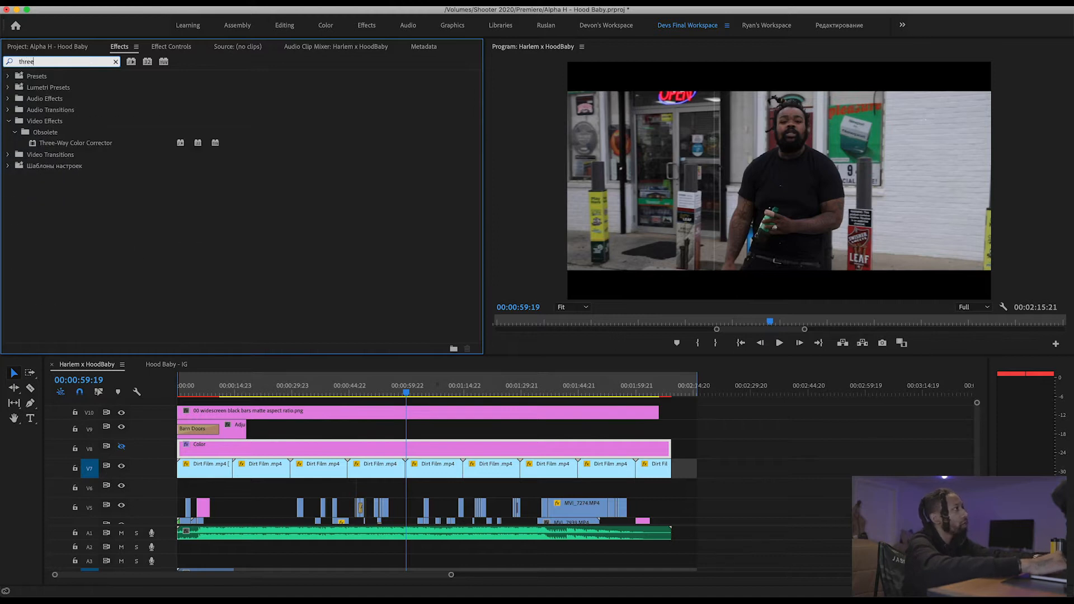
pyautogui.click(77, 147)
pyautogui.moveTo(287, 404); pyautogui.dragTo(285, 450)
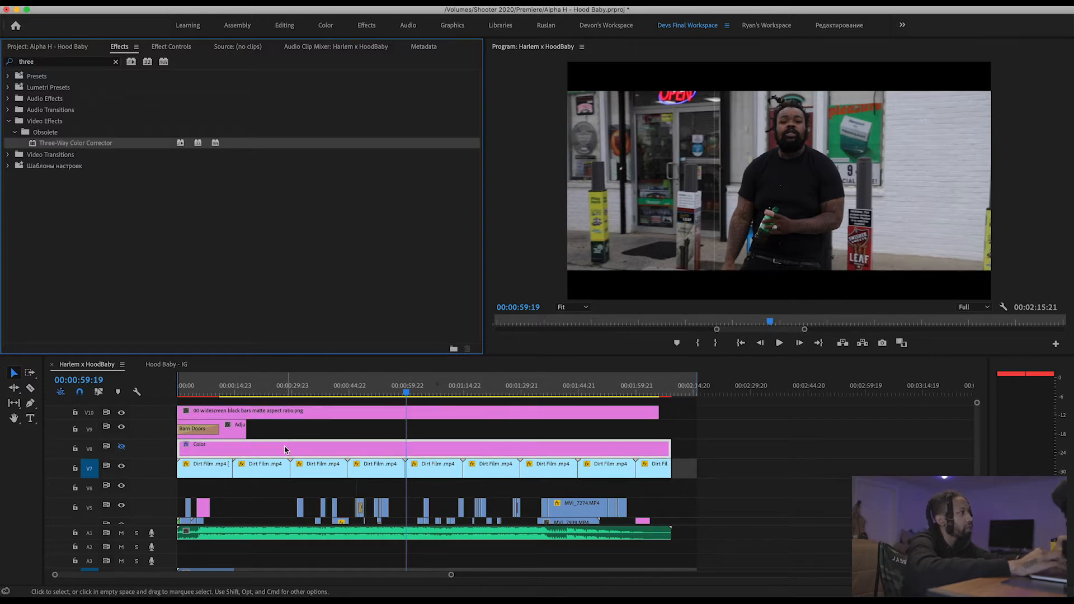
# Try shifting the V8 Color layer's shadows toward blue and midtones toward orange, and undo the wheel changes.
pyautogui.click(184, 50)
pyautogui.scroll(-10, 187, 217)
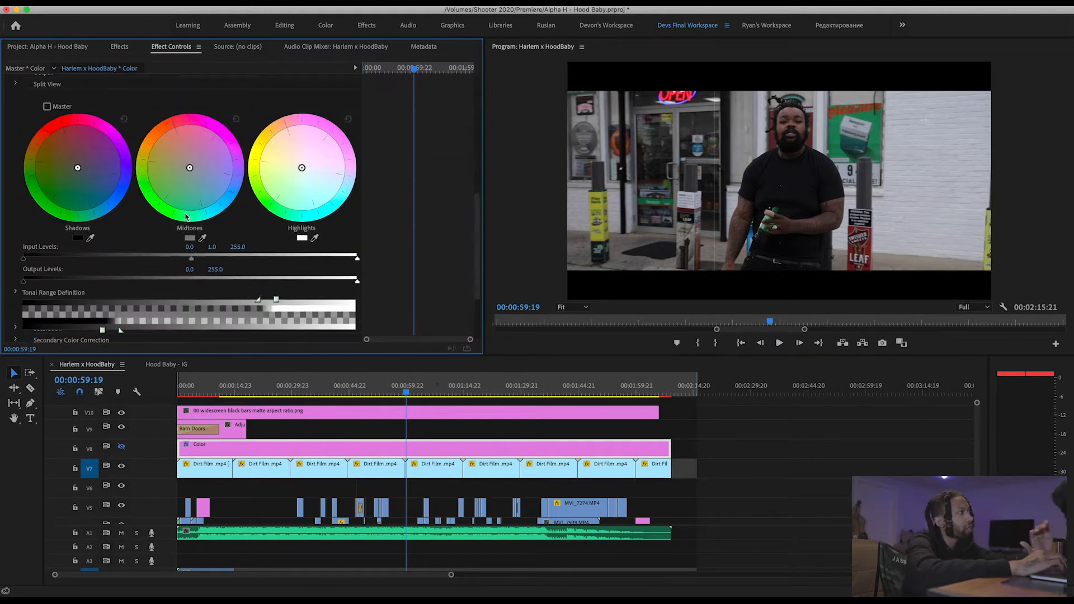
pyautogui.moveTo(80, 170); pyautogui.dragTo(101, 185)
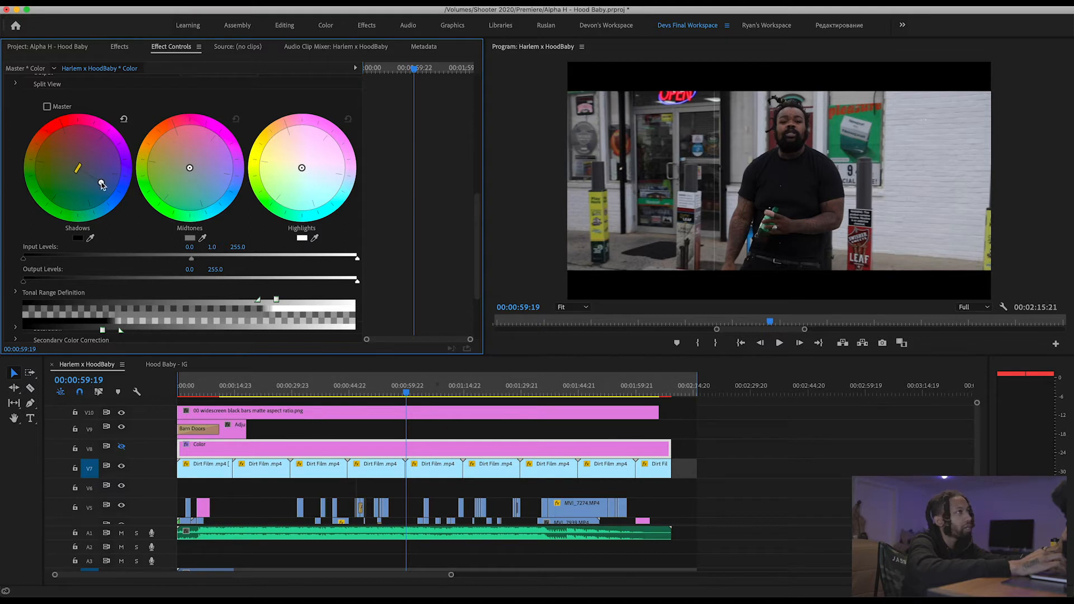
pyautogui.moveTo(189, 168); pyautogui.dragTo(173, 163)
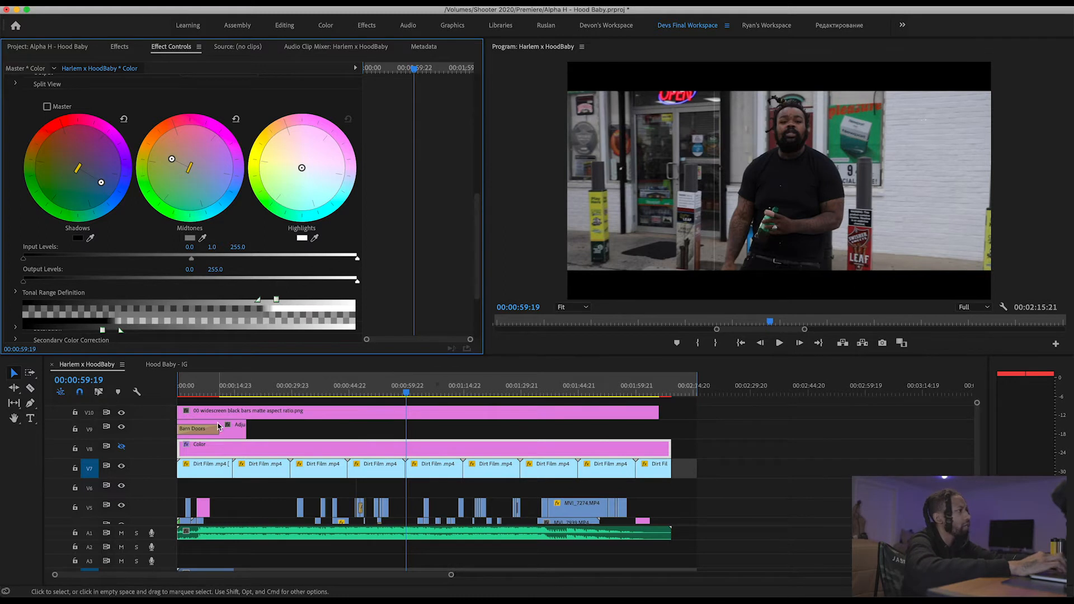
pyautogui.press('super+z')
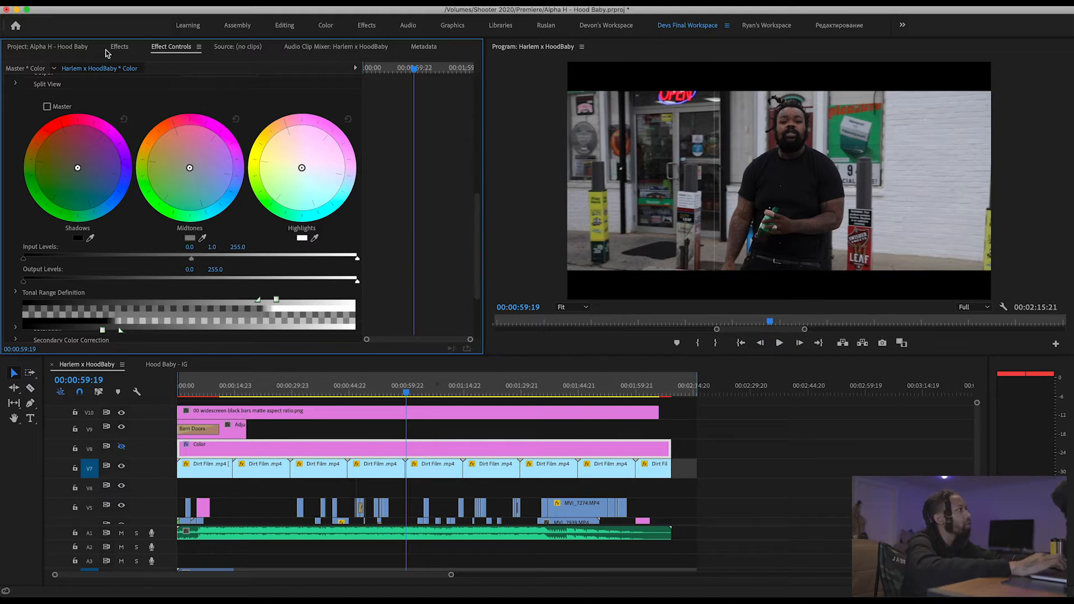
# Place the Color adjustment layer from the project on V9 after the existing clips and extend it past the end of the footage.
pyautogui.click(84, 47)
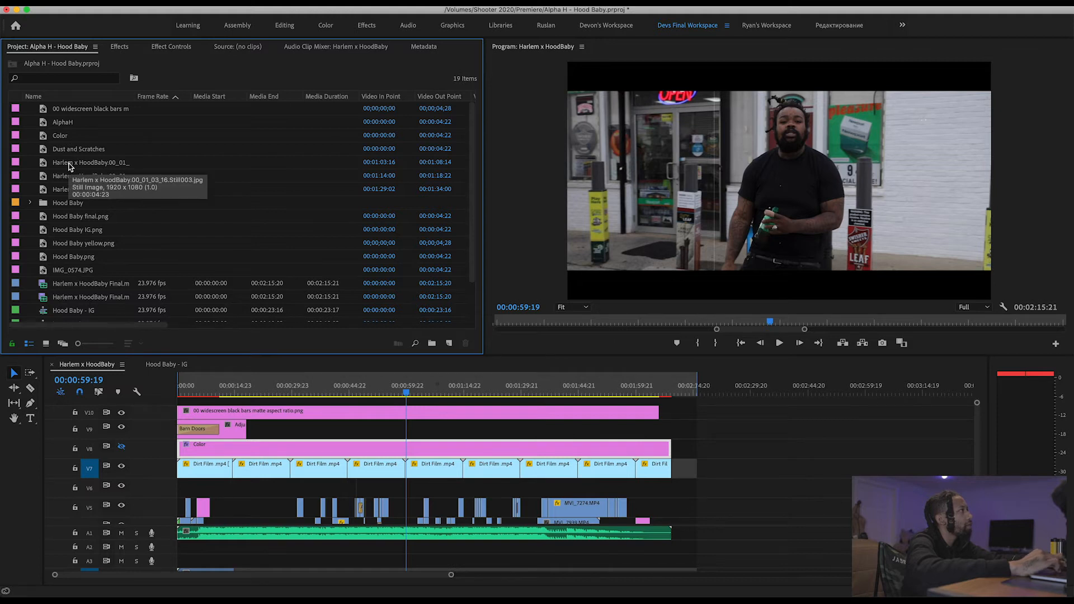
pyautogui.scroll(-1, 70, 167)
pyautogui.click(66, 123)
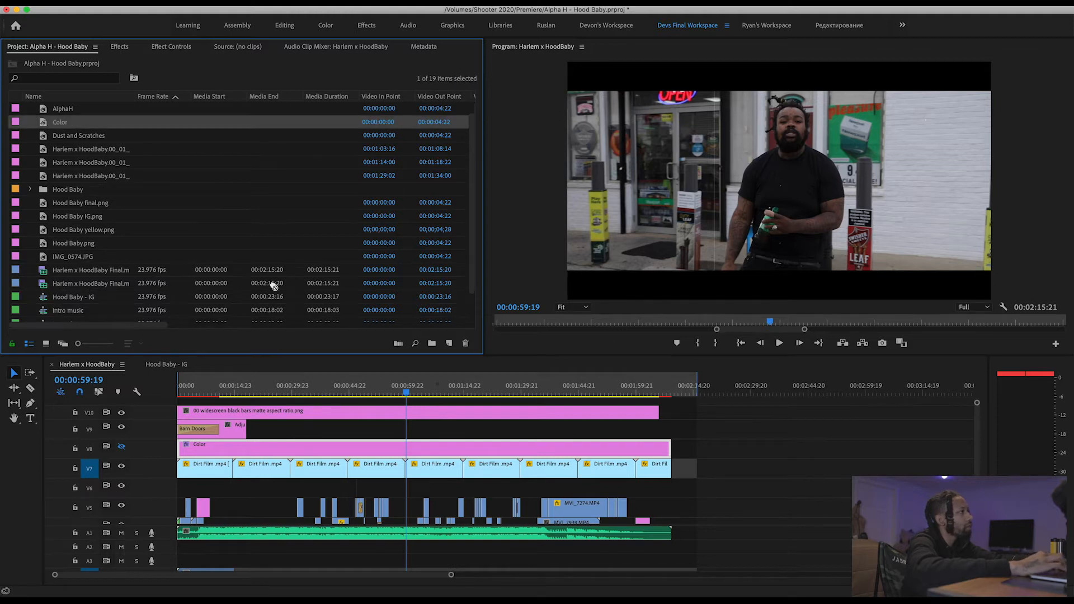
pyautogui.moveTo(283, 390); pyautogui.dragTo(687, 430)
# Change the label color of the new Color adjustment layer on V9 to purple and deselect it.
pyautogui.rightClick(523, 431)
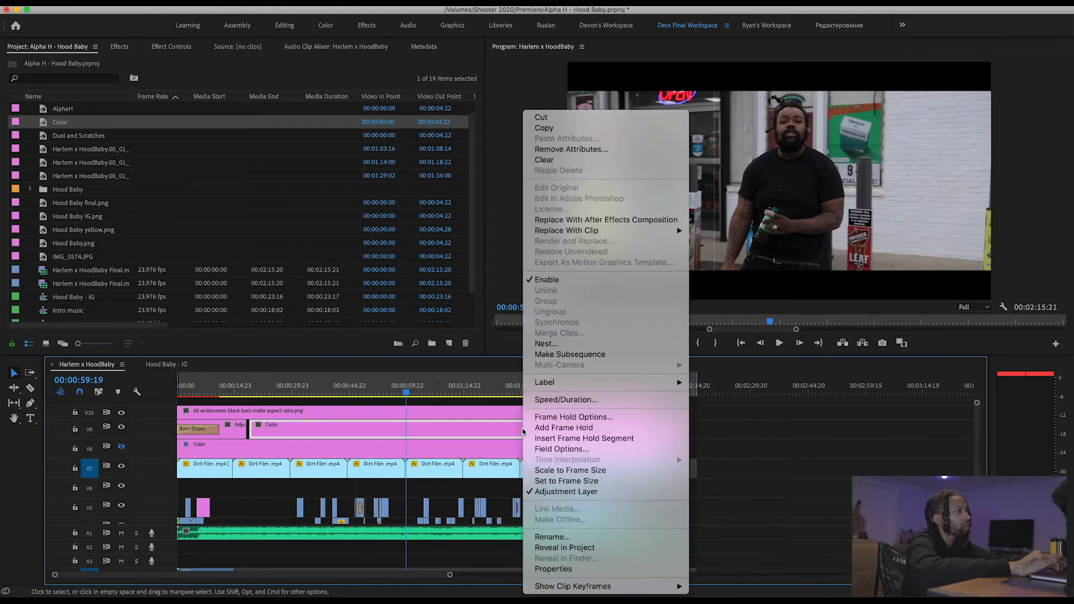
pyautogui.moveTo(651, 384)
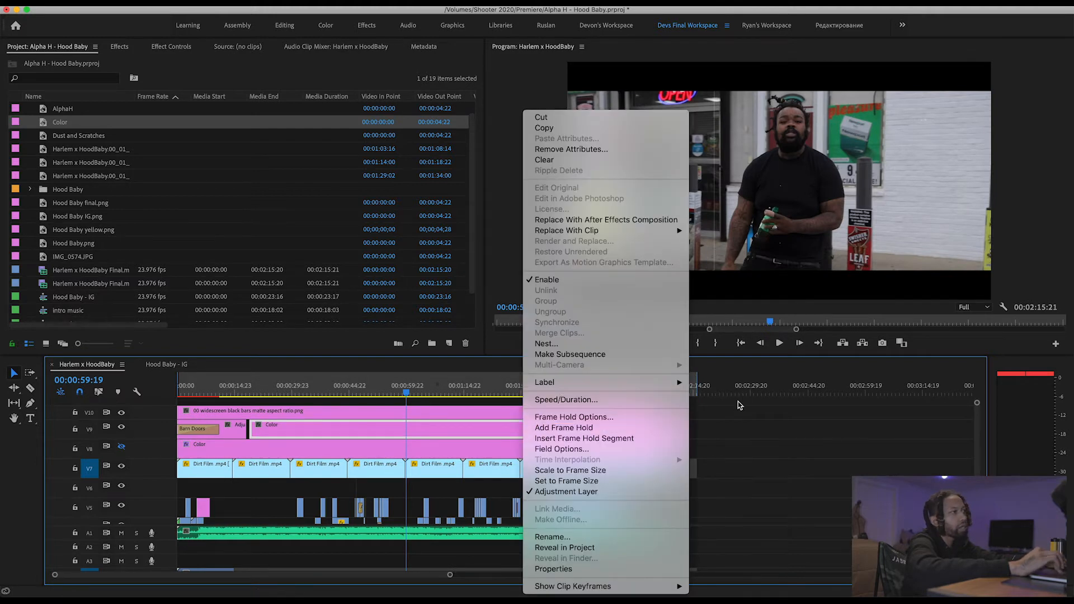
pyautogui.click(722, 400)
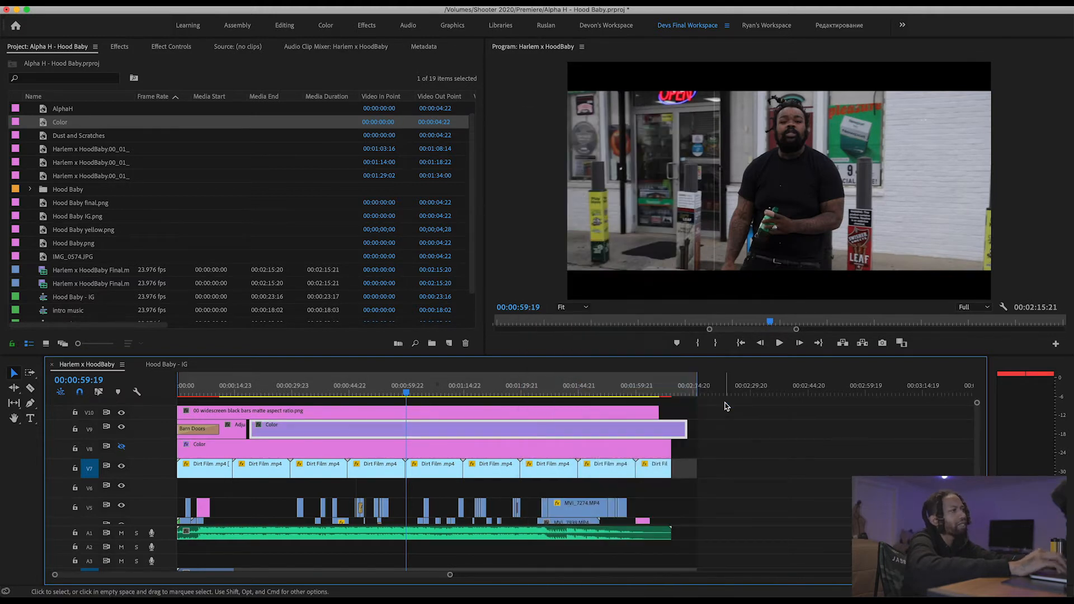
pyautogui.click(744, 462)
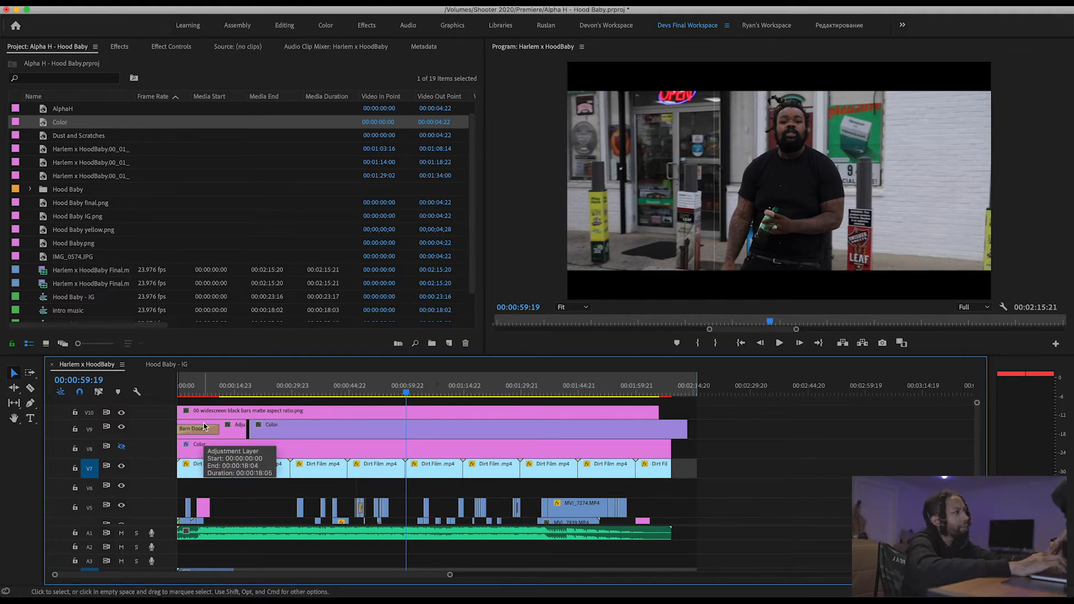
# Go to about 00:00:24:11, apply Three-Way Color Corrector to the purple Color layer on V9 and show its color wheels.
pyautogui.click(271, 394)
pyautogui.click(273, 429)
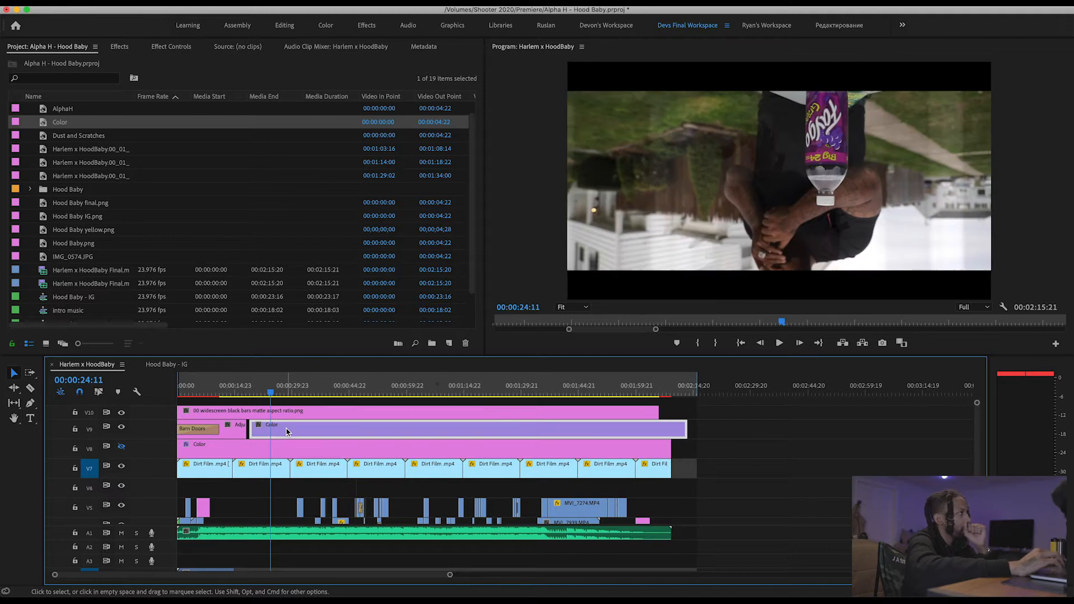
pyautogui.click(172, 47)
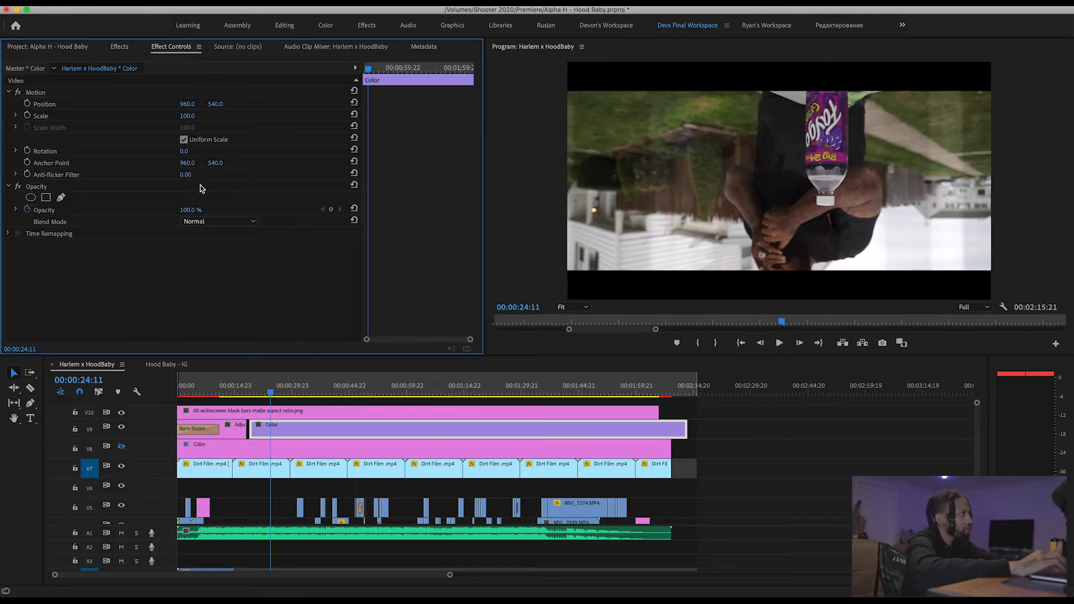
pyautogui.click(119, 47)
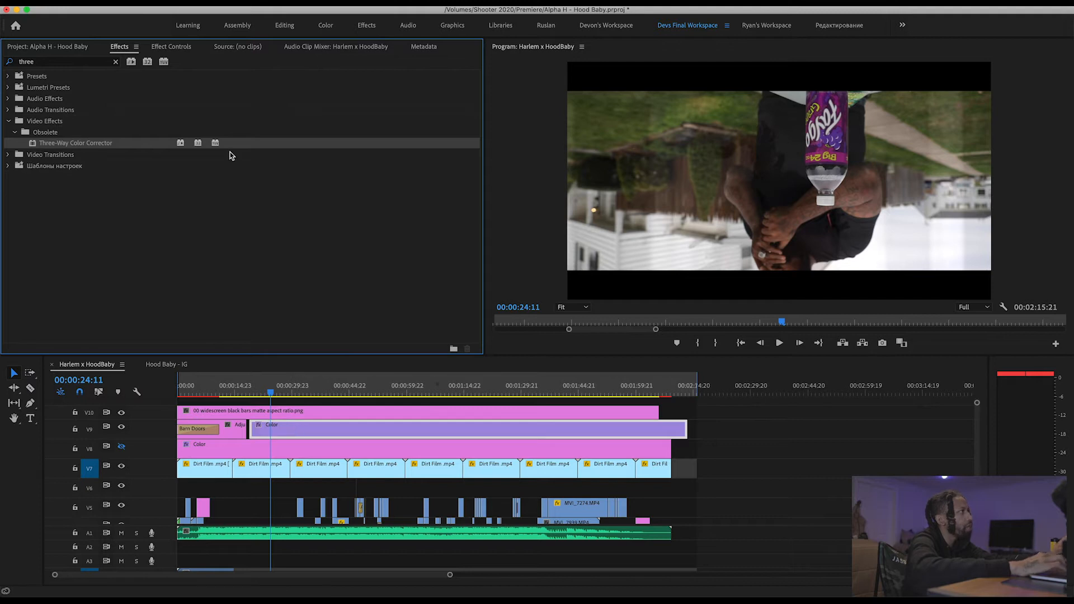
pyautogui.click(175, 50)
pyautogui.scroll(-3, 148, 301)
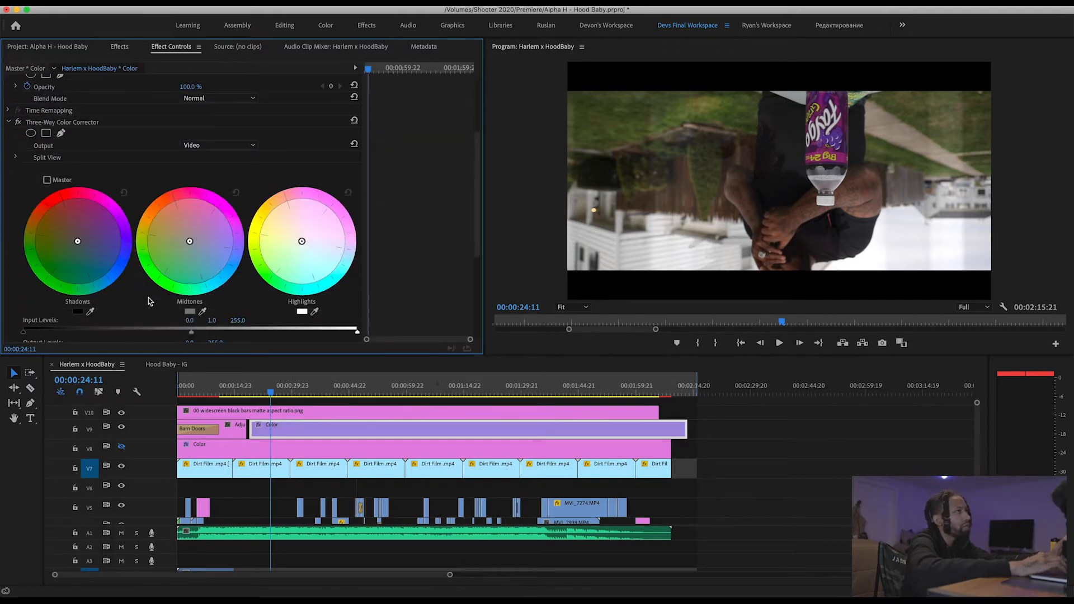
# Shift the V9 Color layer's shadows toward blue, midtones toward green-cyan and highlights toward yellow.
pyautogui.moveTo(83, 240); pyautogui.dragTo(51, 294)
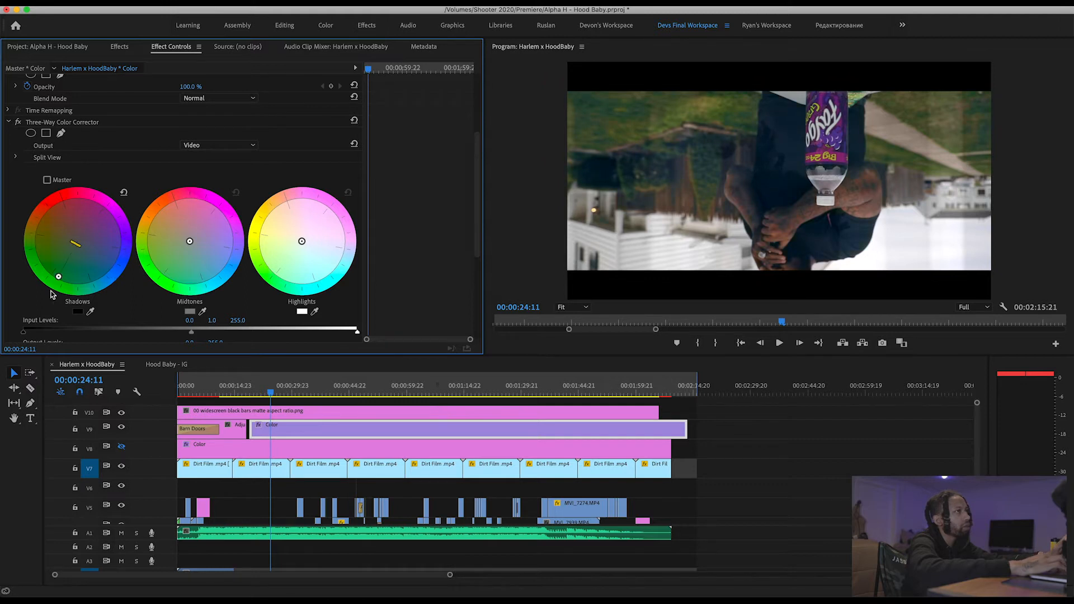
pyautogui.moveTo(190, 241); pyautogui.dragTo(188, 264)
pyautogui.moveTo(311, 246); pyautogui.dragTo(263, 222)
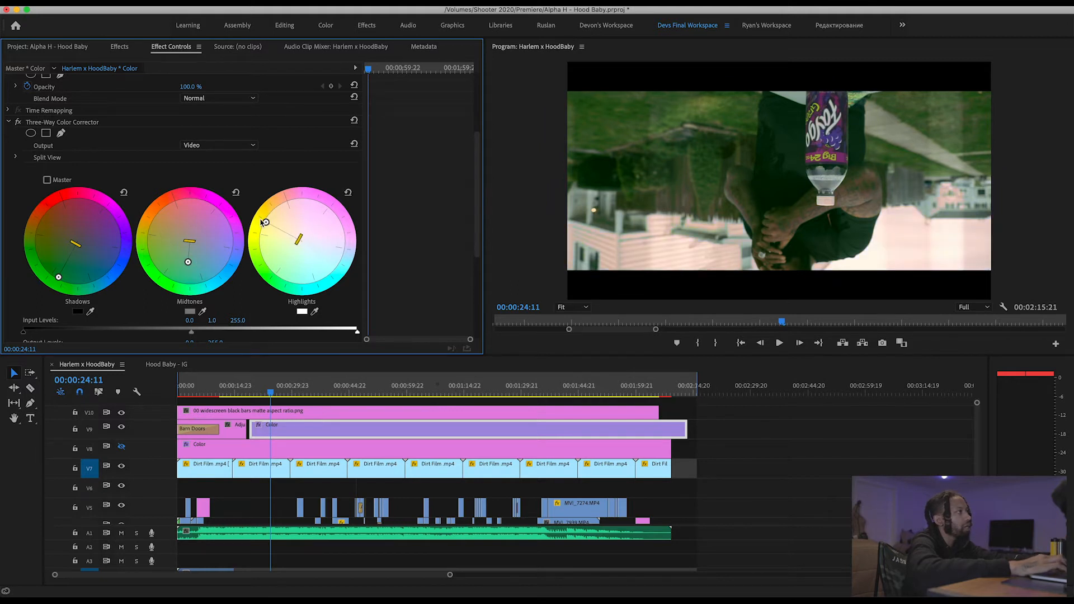
pyautogui.moveTo(58, 277); pyautogui.dragTo(134, 264)
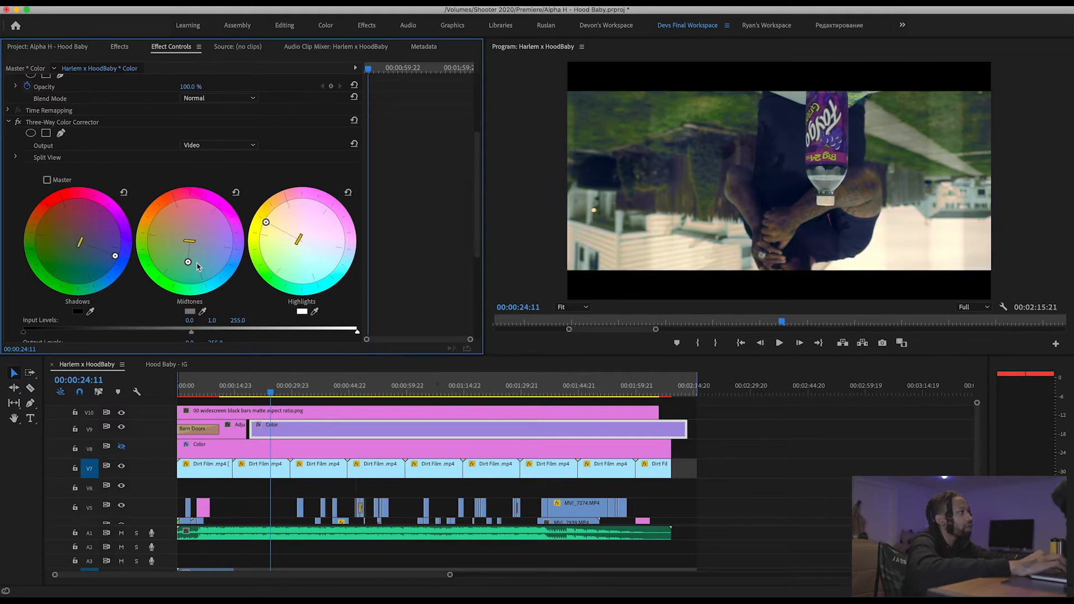
# Go to 00:00:30:22, shift the V9 Color layer's midtones toward orange and play back the graded footage briefly.
pyautogui.click(297, 396)
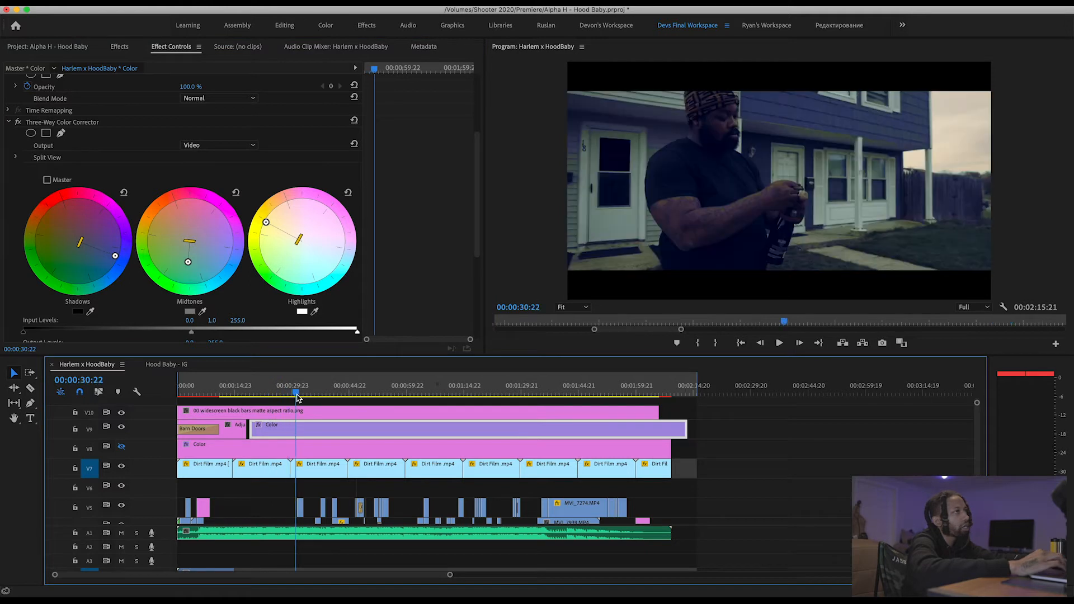
pyautogui.moveTo(188, 263); pyautogui.dragTo(160, 212)
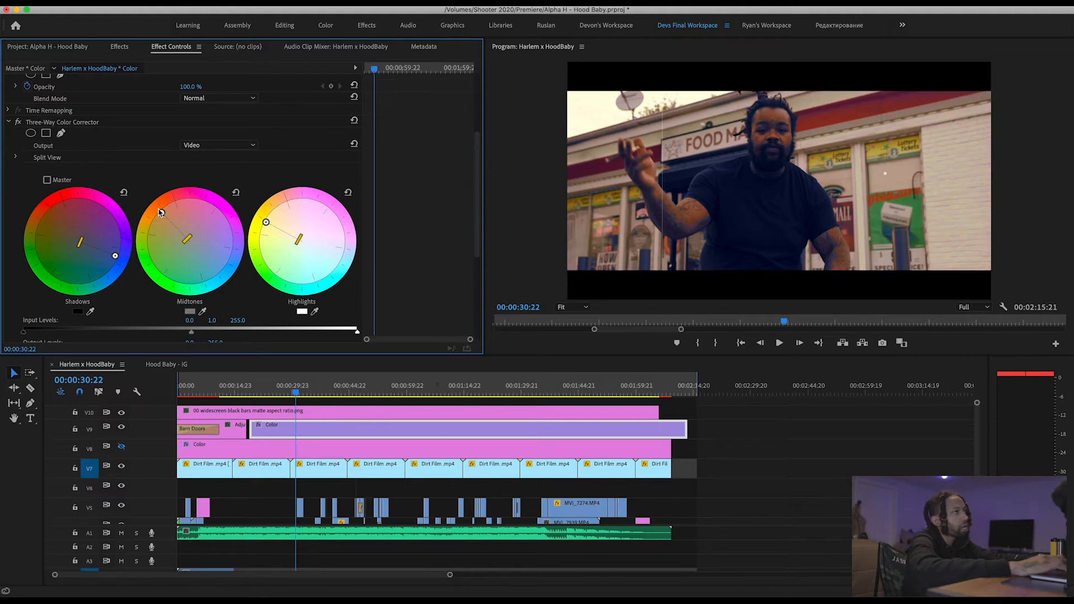
pyautogui.press('space')
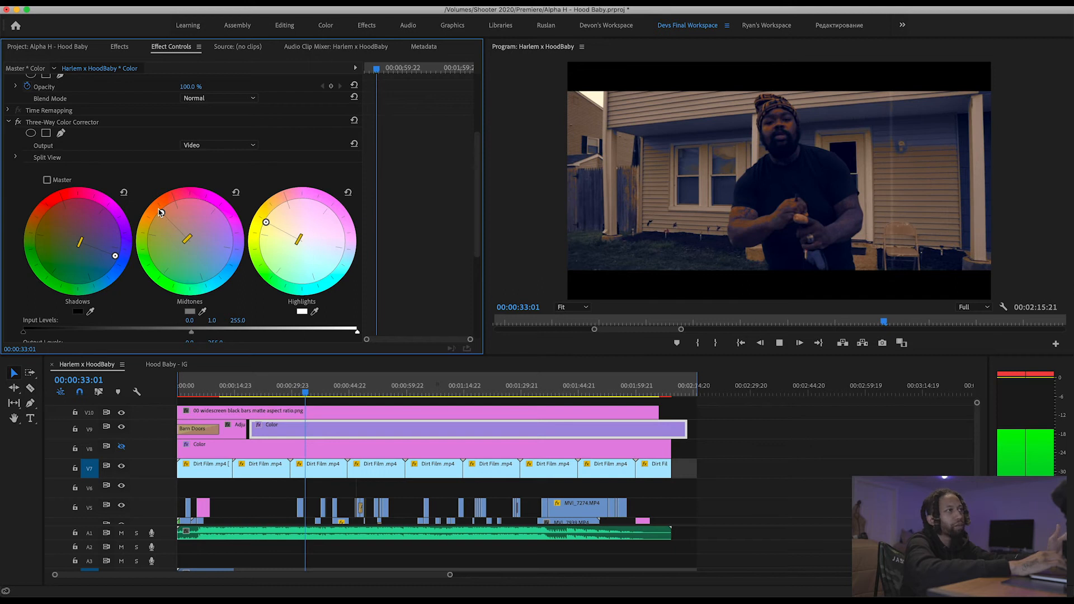
pyautogui.press('space')
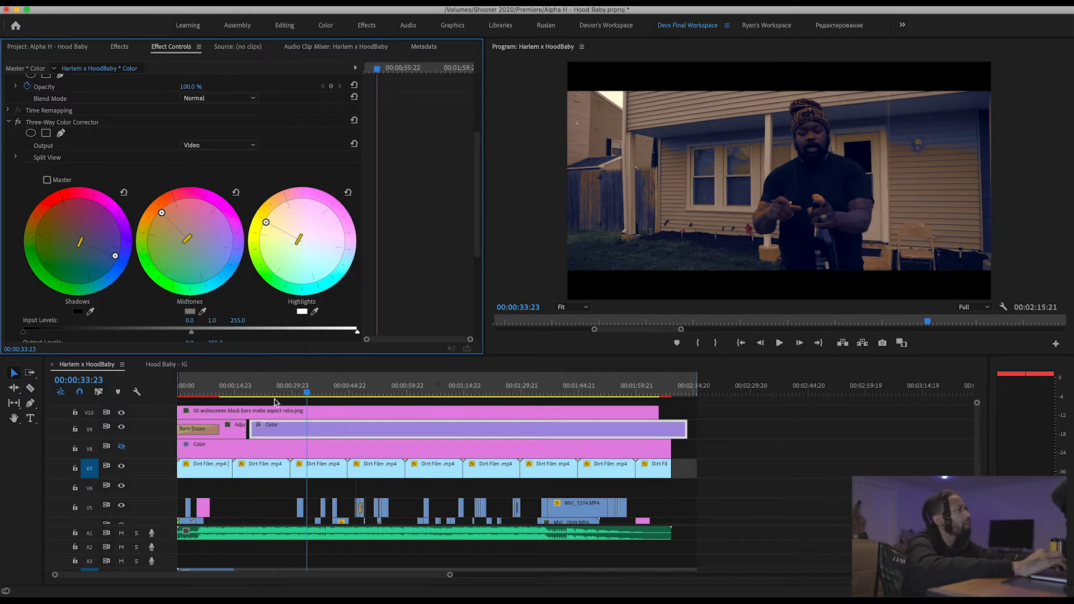
# Delete the Three-Way Color Corrector effect from the purple Color layer on V9 and reselect the layer.
pyautogui.click(56, 122)
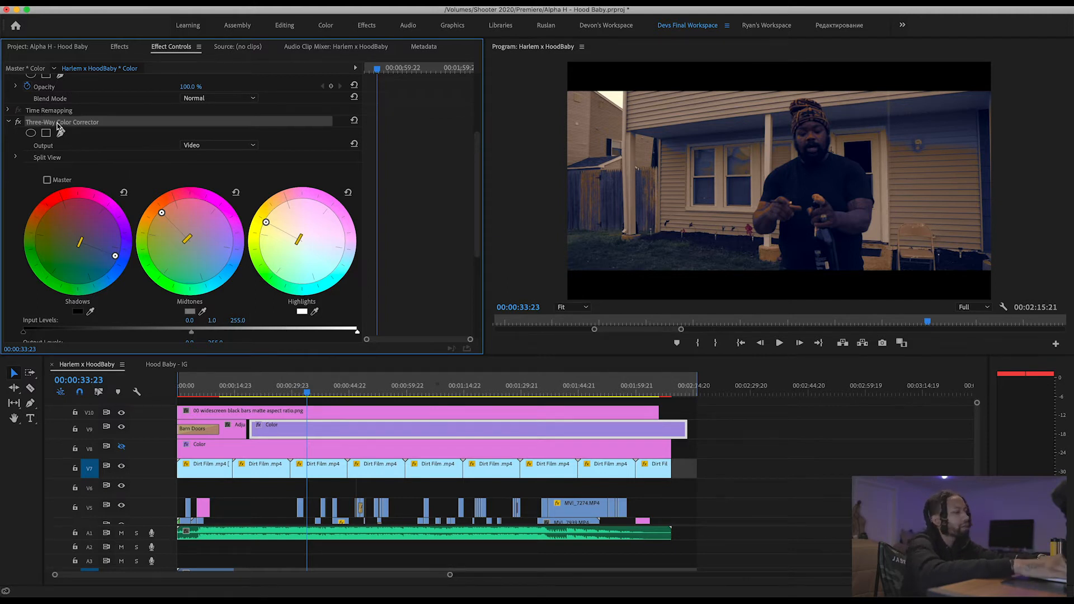
pyautogui.press('Delete')
pyautogui.click(283, 427)
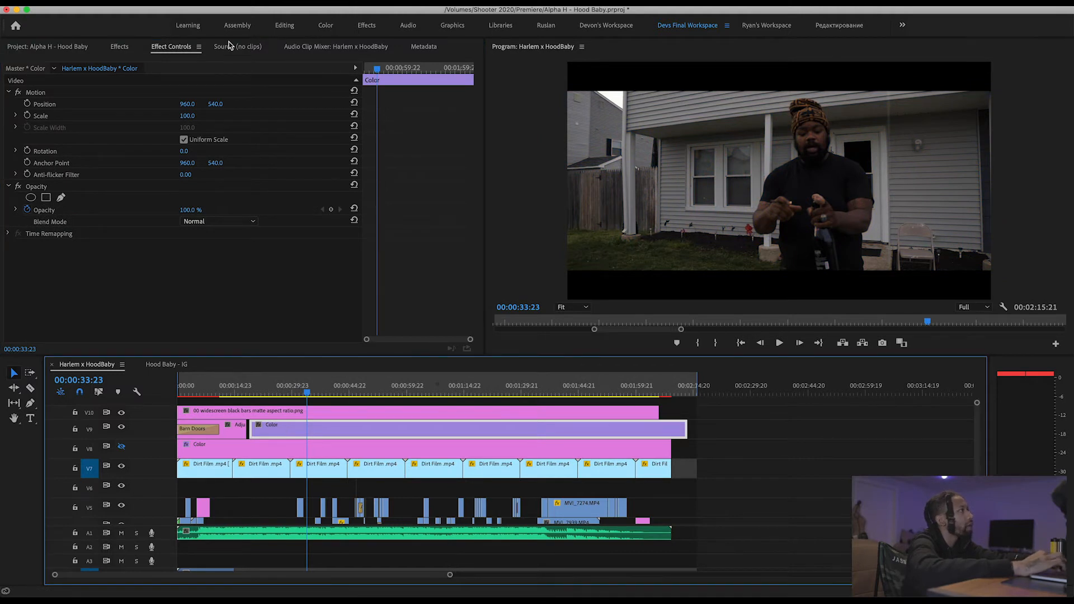
# Switch to the Color workspace and raise the V9 Color layer's Lumetri exposure to 1.1 in Basic Correction.
pyautogui.click(326, 25)
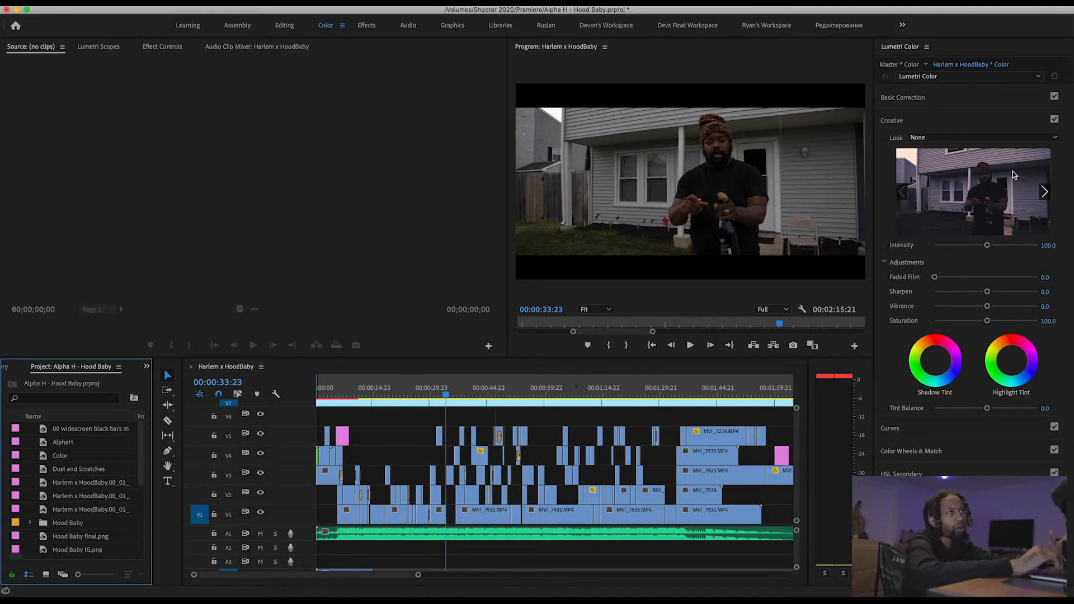
pyautogui.click(993, 147)
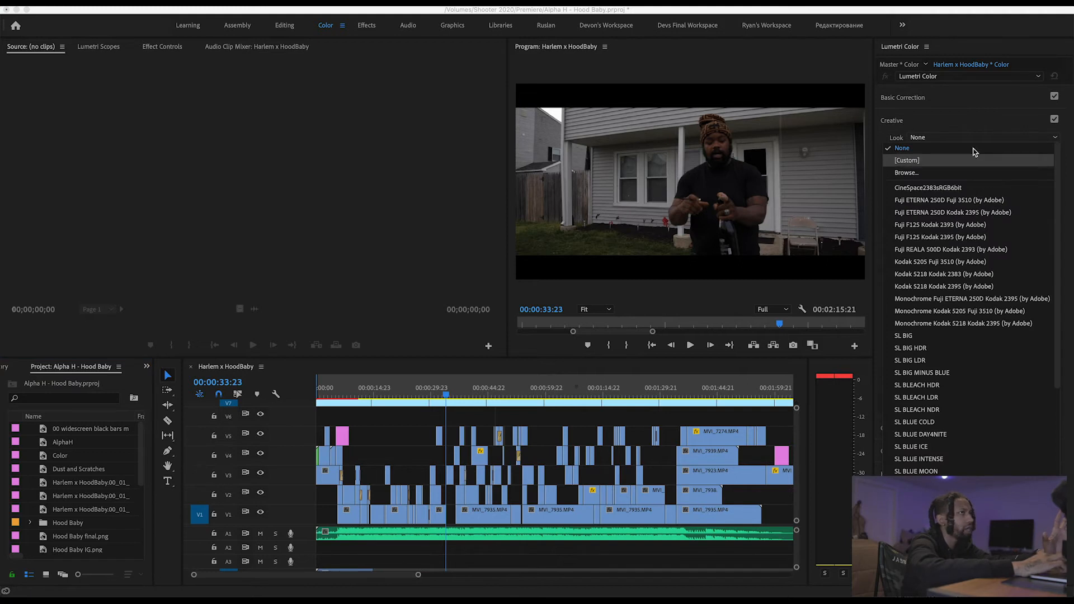
pyautogui.click(965, 123)
pyautogui.click(965, 120)
pyautogui.click(956, 103)
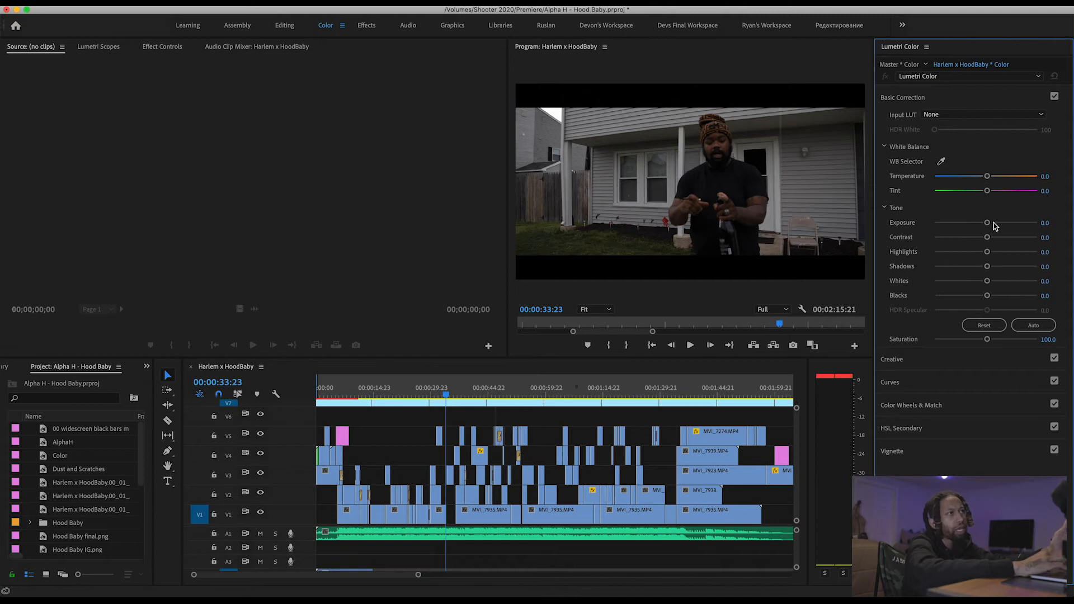
pyautogui.moveTo(987, 223); pyautogui.dragTo(995, 227)
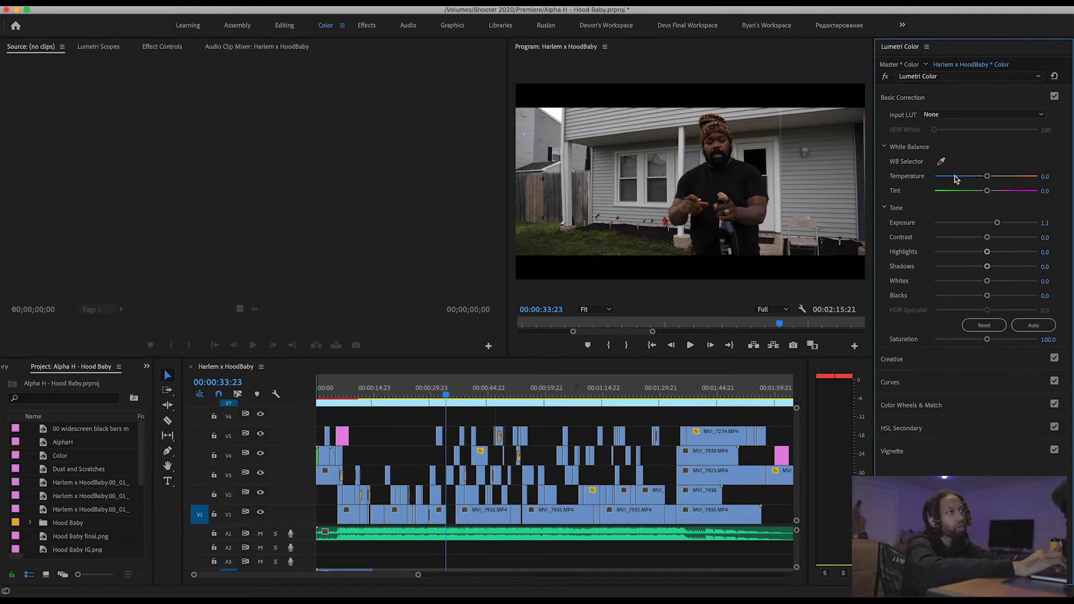
# Browse the Lumetri Creative look previews and apply Fuji ETERNA 250D Kodak 2395 (by Adobe) to the V9 Color layer.
pyautogui.click(962, 99)
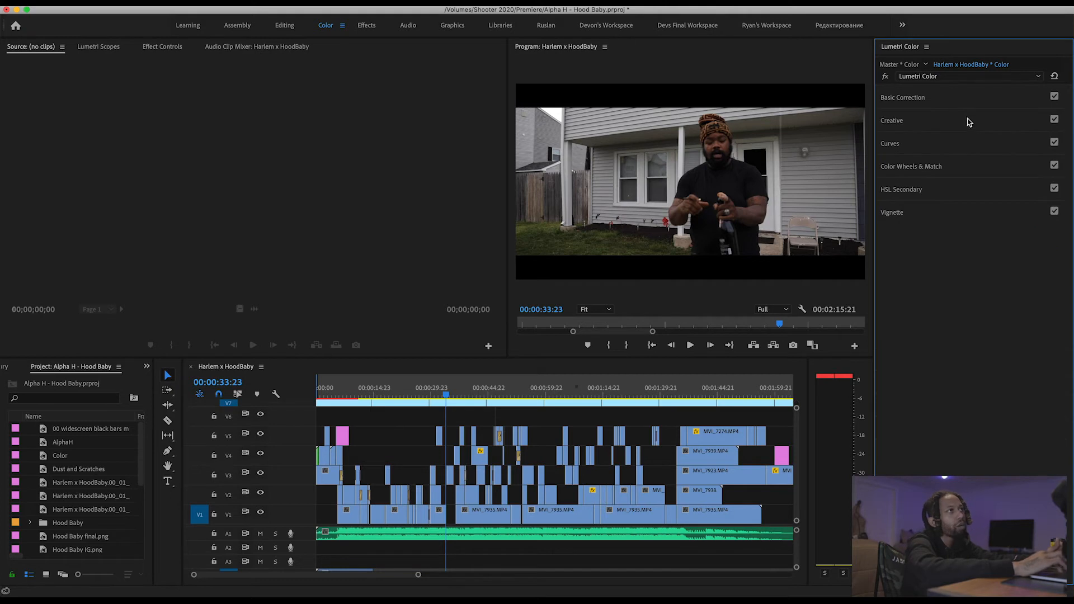
pyautogui.click(960, 126)
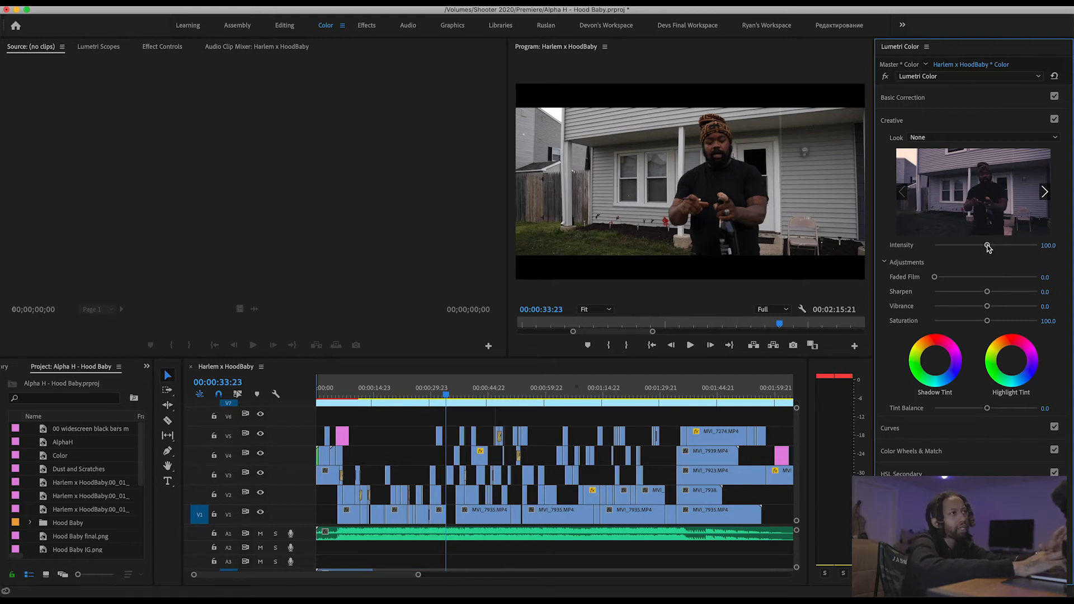
pyautogui.moveTo(988, 248); pyautogui.dragTo(989, 247)
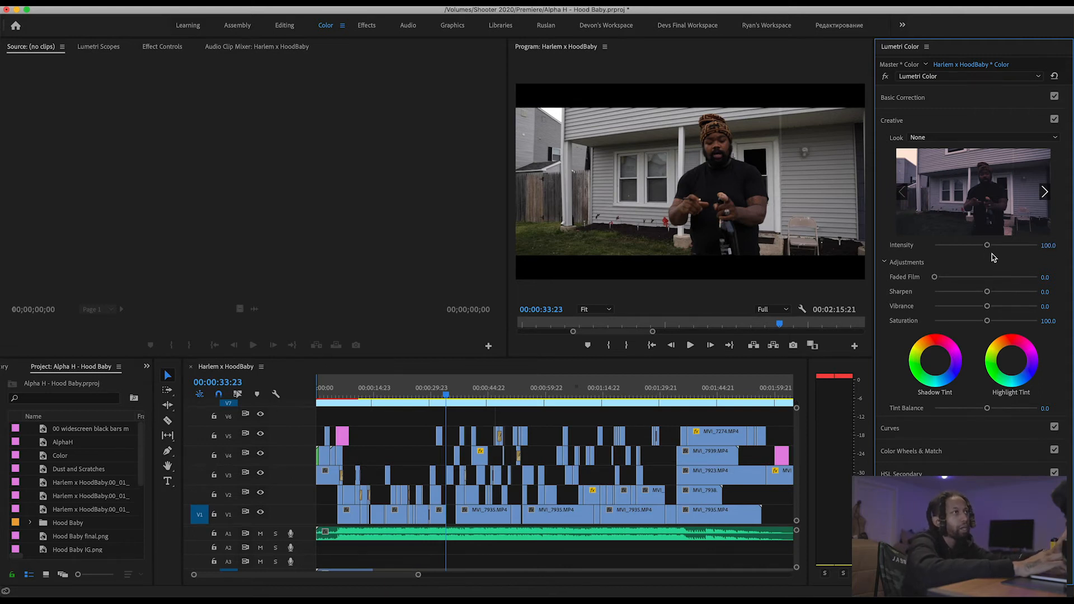
pyautogui.click(1045, 193)
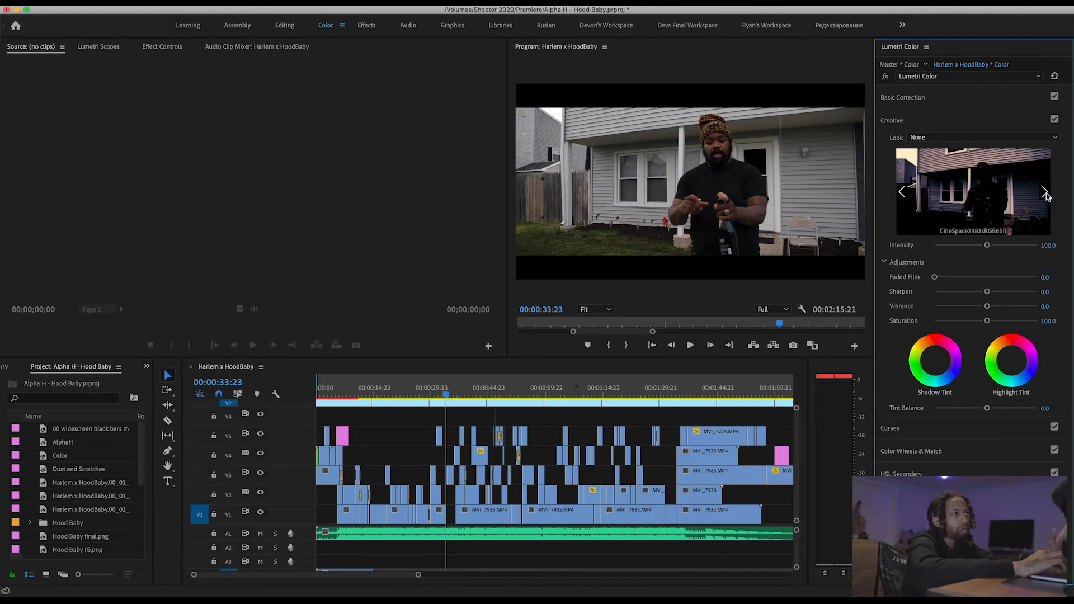
pyautogui.click(1045, 192)
pyautogui.click(1045, 192)
pyautogui.click(1044, 193)
pyautogui.click(1045, 193)
pyautogui.click(902, 192)
pyautogui.click(961, 188)
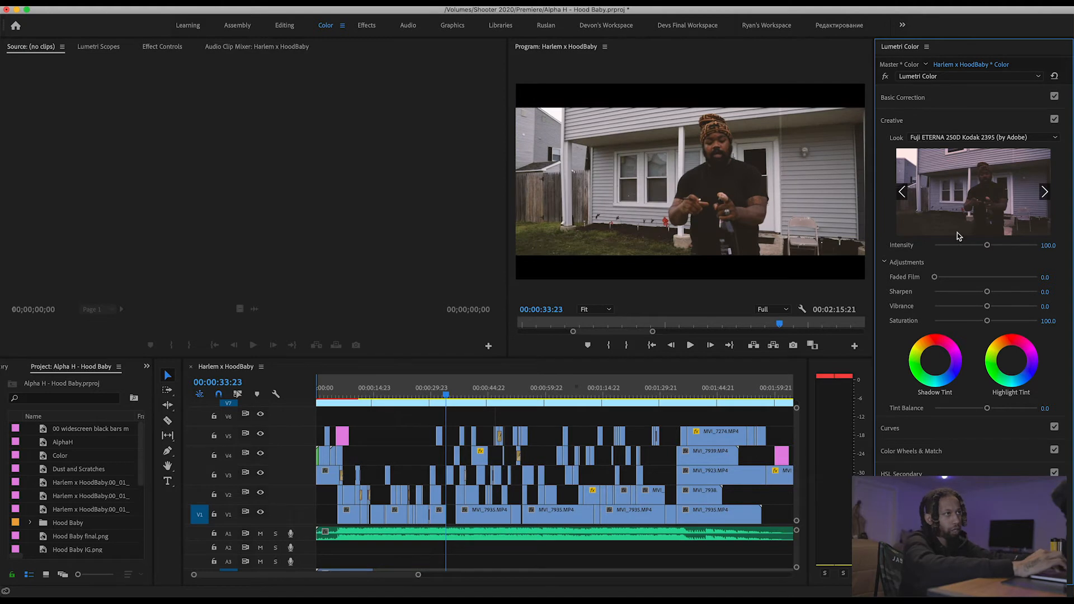
# Tint the V9 Color layer's shadows blue-violet and its highlights yellow, and play back the footage briefly.
pyautogui.click(953, 374)
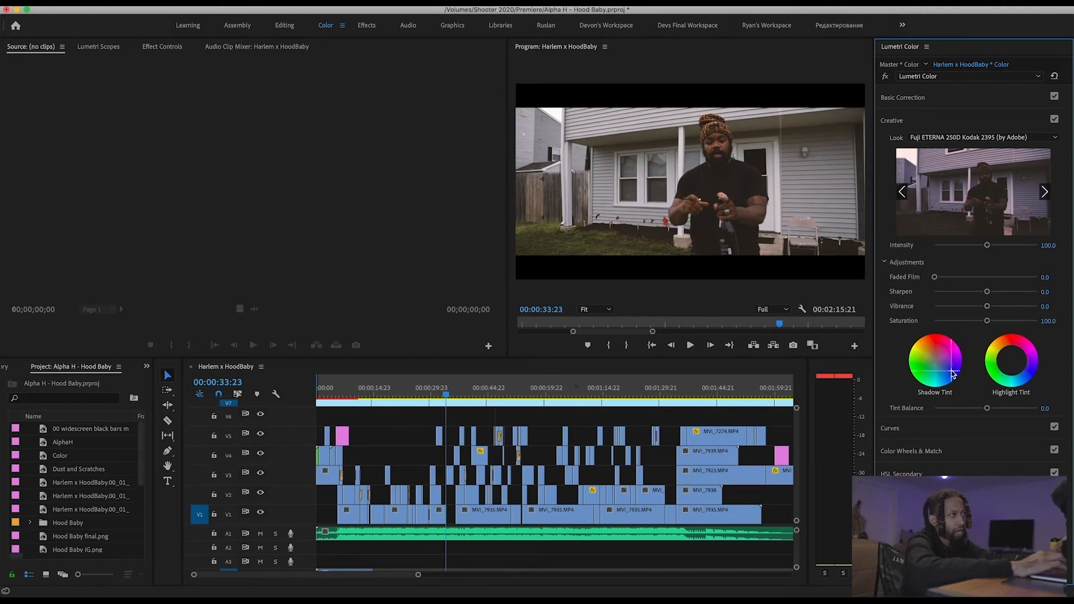
pyautogui.click(1027, 381)
pyautogui.moveTo(1025, 382); pyautogui.dragTo(1011, 384)
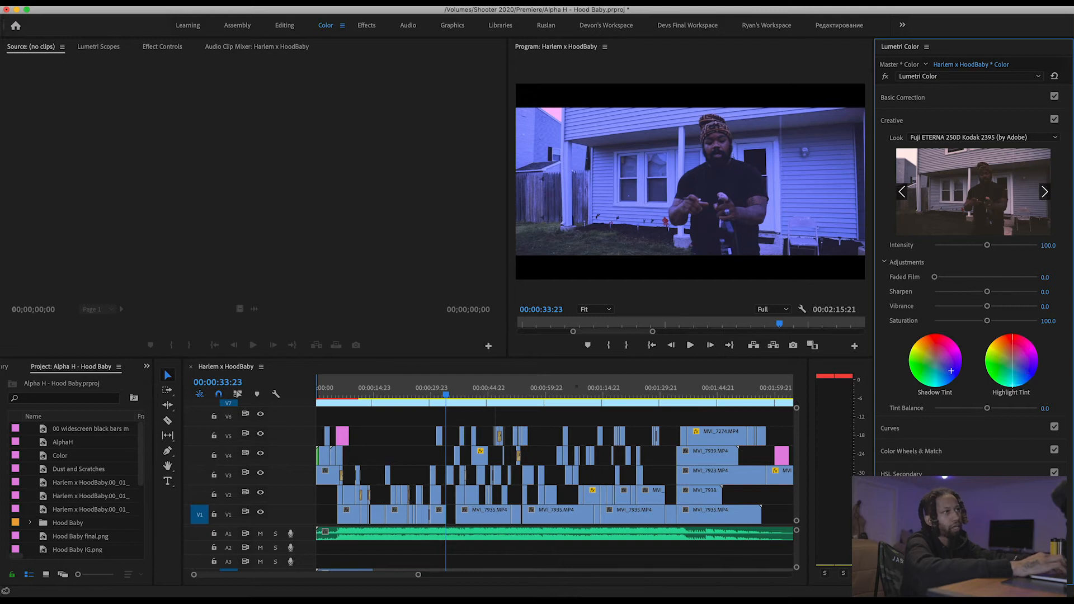
pyautogui.click(995, 353)
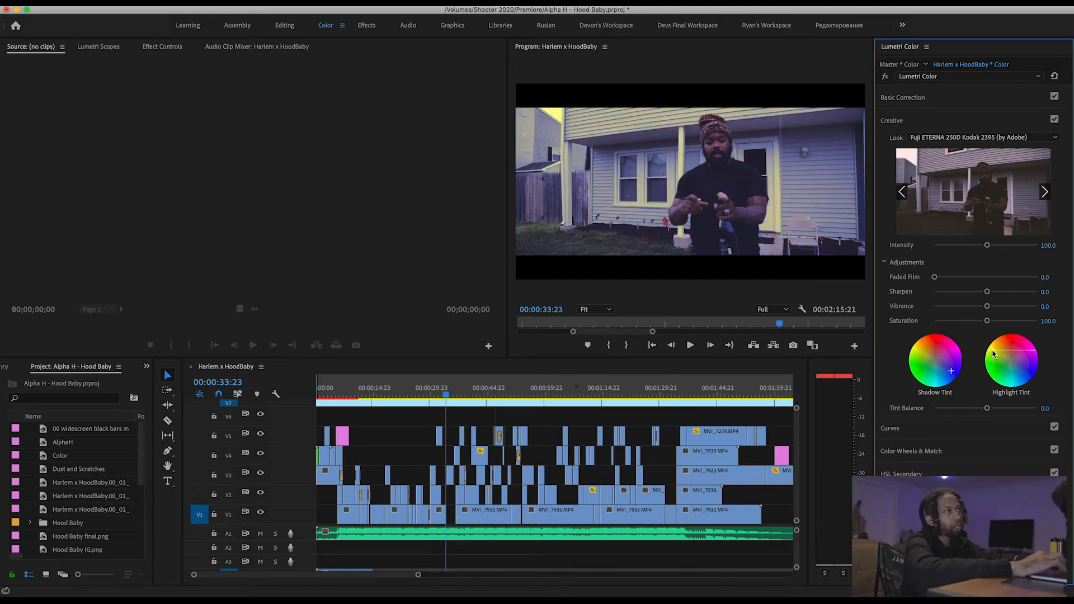
pyautogui.press('space')
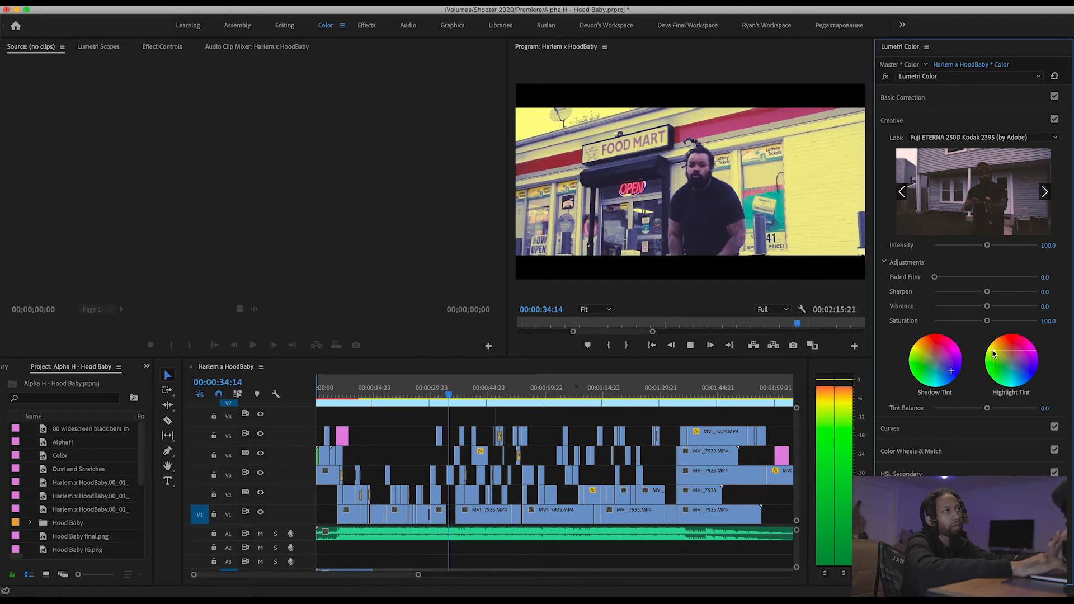
pyautogui.press('space')
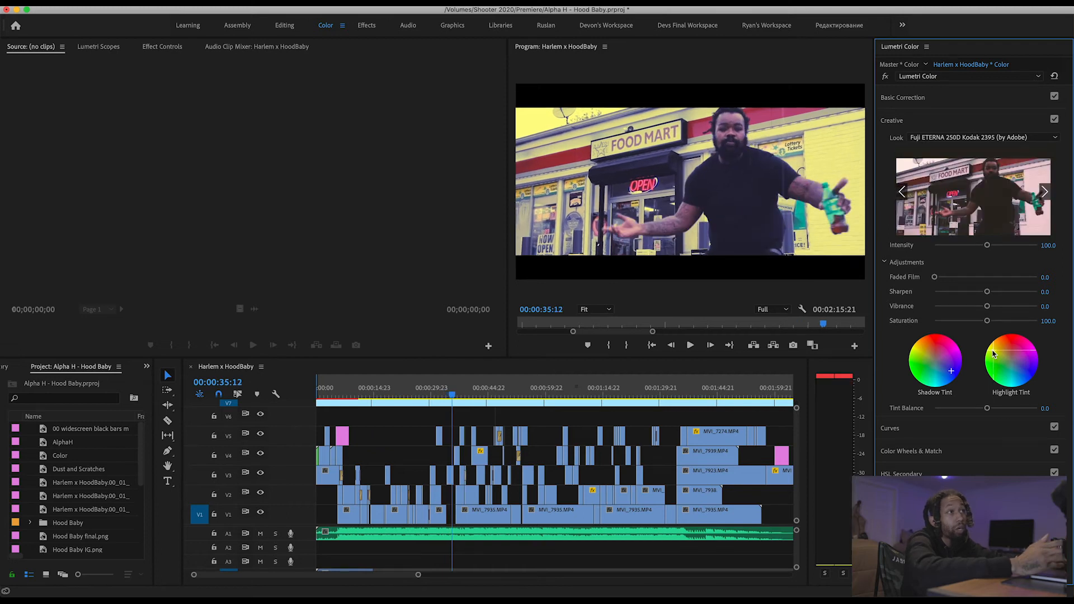
# Set the V9 Color layer's Faded Film to 27.7, look Intensity to 54.3, Sharpen to 13.0 and Vibrance to -14.1.
pyautogui.moveTo(946, 278); pyautogui.dragTo(964, 280)
pyautogui.moveTo(986, 245); pyautogui.dragTo(963, 249)
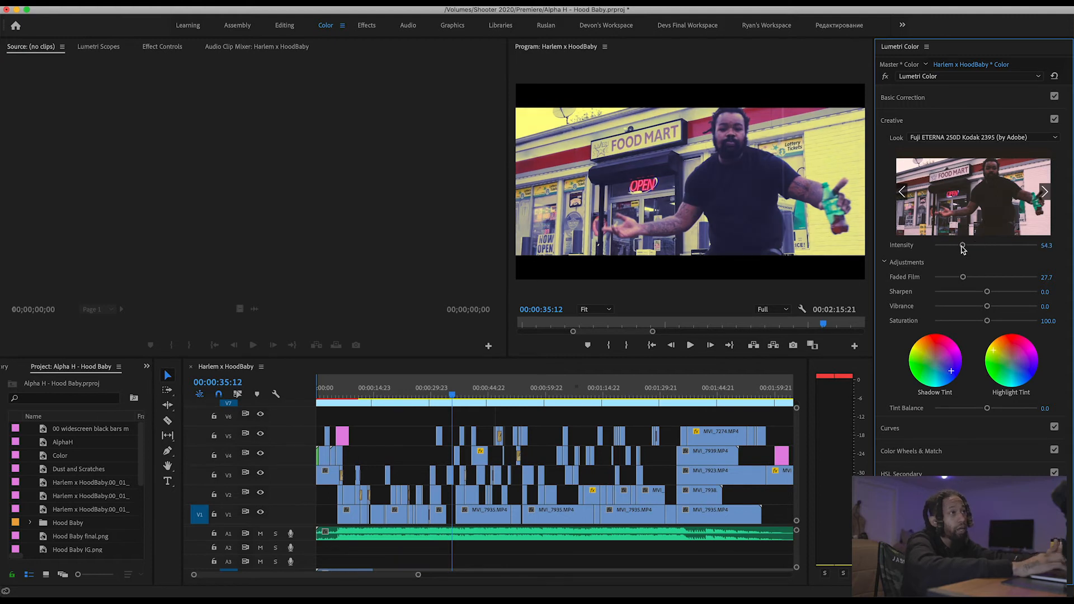
pyautogui.moveTo(987, 291)
pyautogui.mouseDown()
pyautogui.moveTo(1000, 307)
pyautogui.moveTo(963, 311)
pyautogui.moveTo(979, 311)
pyautogui.mouseUp()
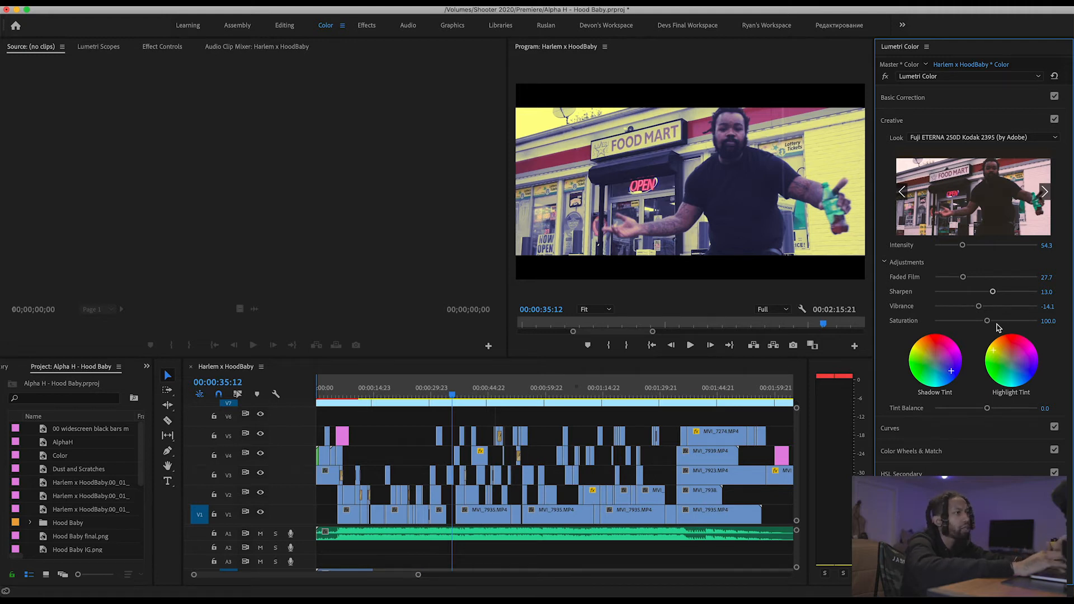
# Look briefly at HSL Secondary and change the V9 Color layer's Creative look to CineSpace2383sRGB6bit.
pyautogui.click(932, 475)
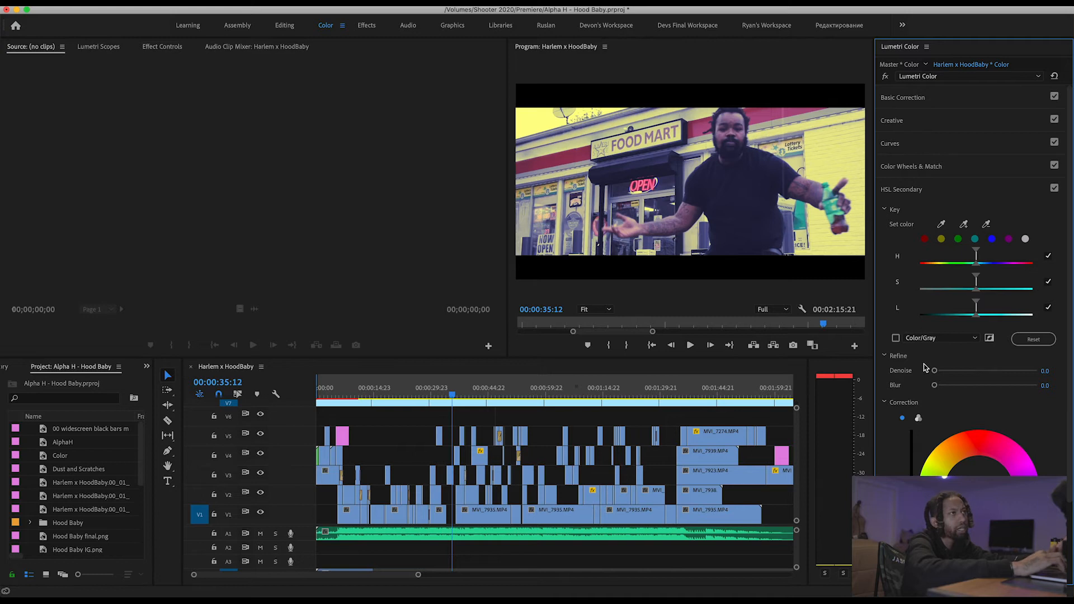
pyautogui.click(934, 195)
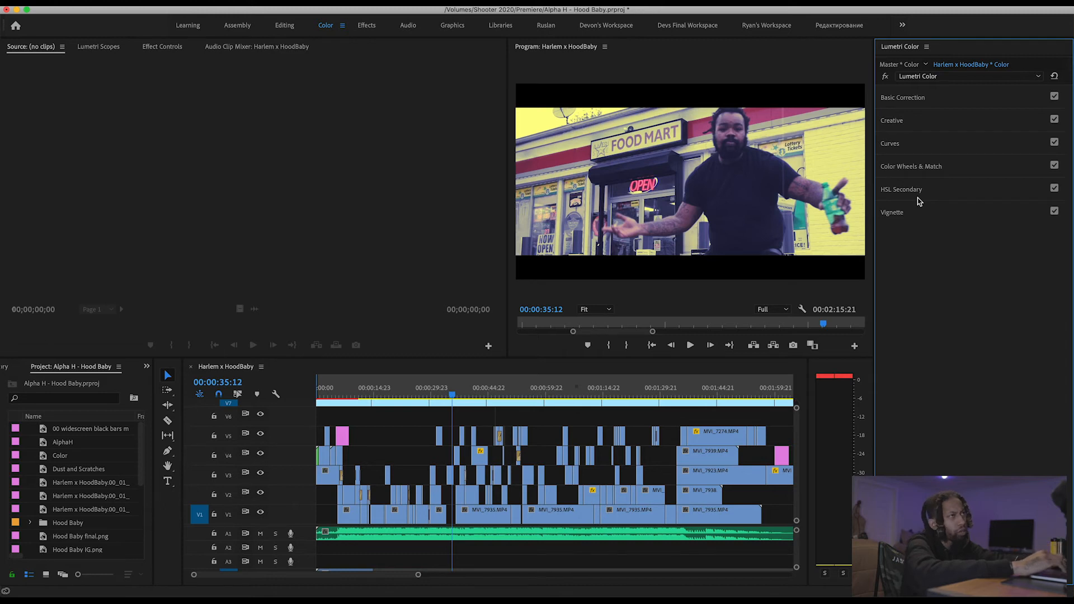
pyautogui.click(922, 126)
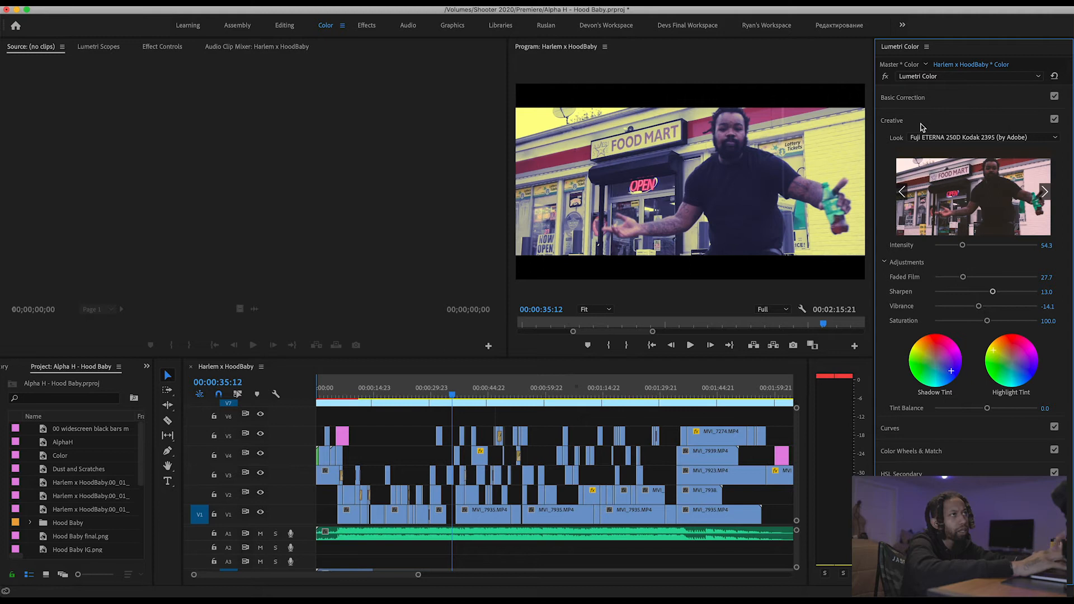
pyautogui.click(933, 142)
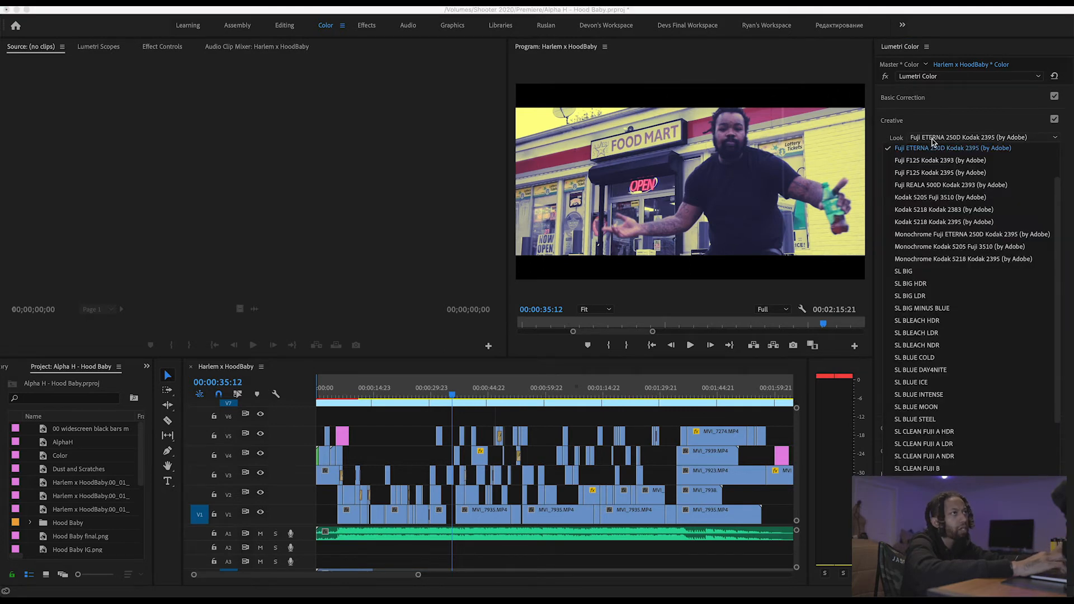
pyautogui.scroll(3, 926, 167)
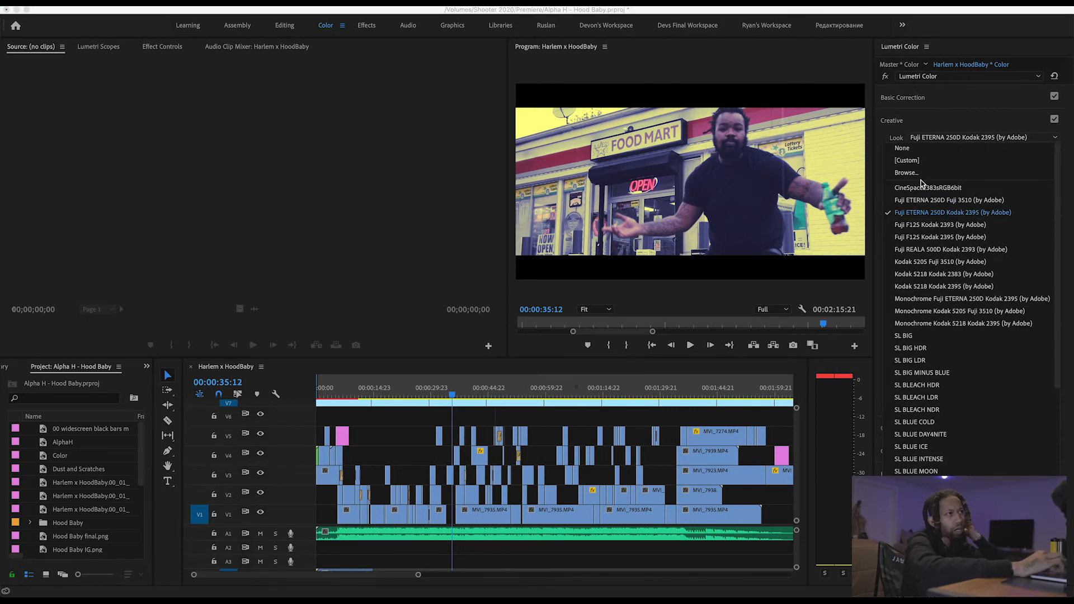
pyautogui.click(925, 188)
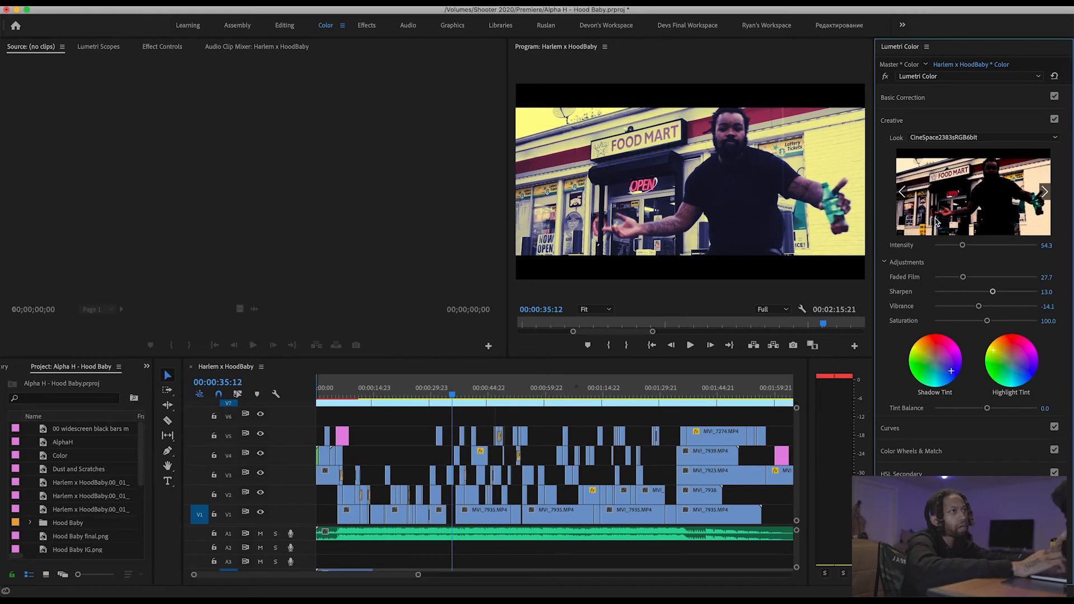
# Set the look Intensity to 34.8, Vibrance to -16.3, Saturation to 110.9 and Tint Balance to 8.7 on the V9 Color layer.
pyautogui.moveTo(963, 247); pyautogui.dragTo(951, 246)
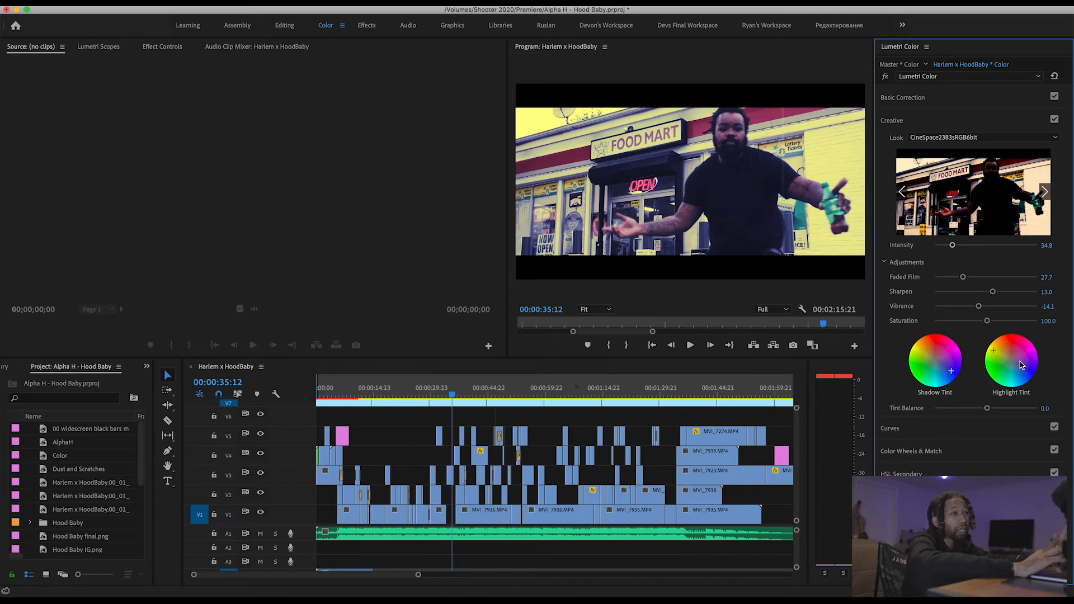
pyautogui.moveTo(988, 321); pyautogui.dragTo(979, 310)
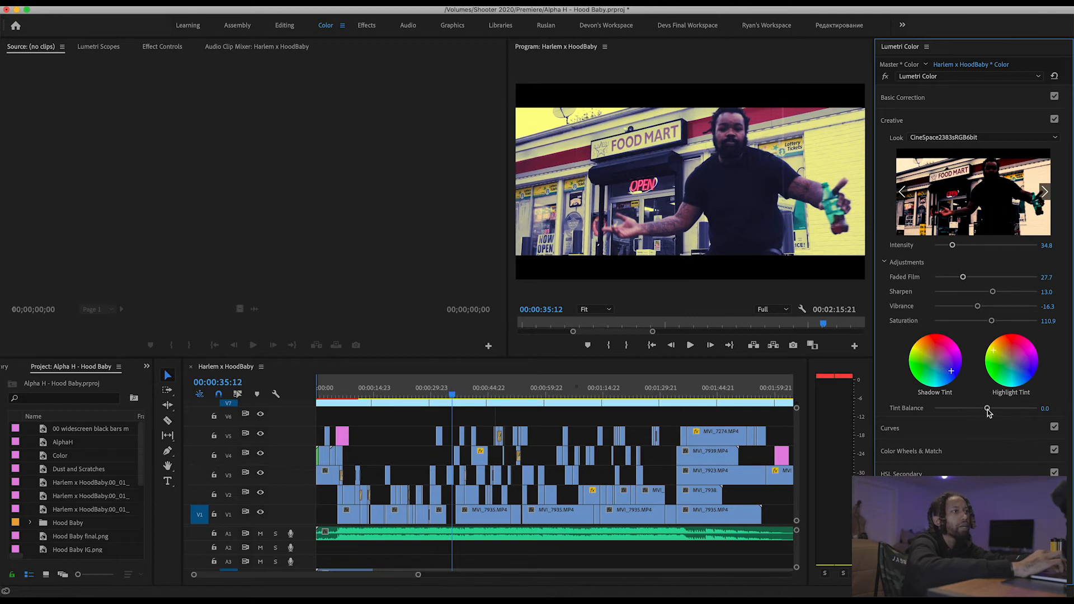
pyautogui.moveTo(987, 409)
pyautogui.mouseDown()
pyautogui.moveTo(1004, 411)
pyautogui.moveTo(991, 411)
pyautogui.mouseUp()
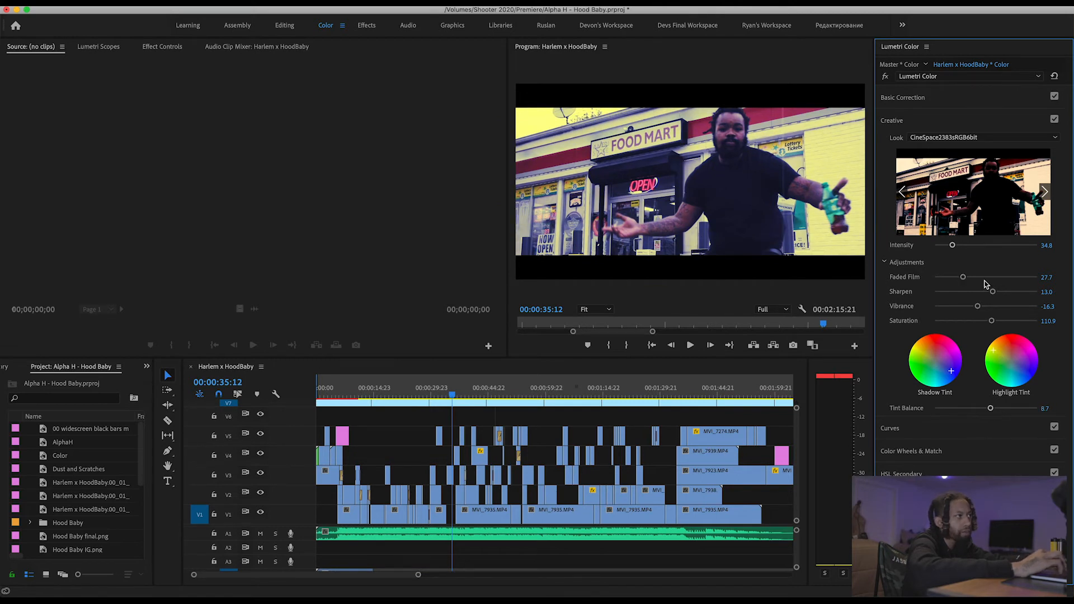
# Hide track V9, select the pink Color layer on V8 and make track V8 visible.
pyautogui.scroll(5, 329, 427)
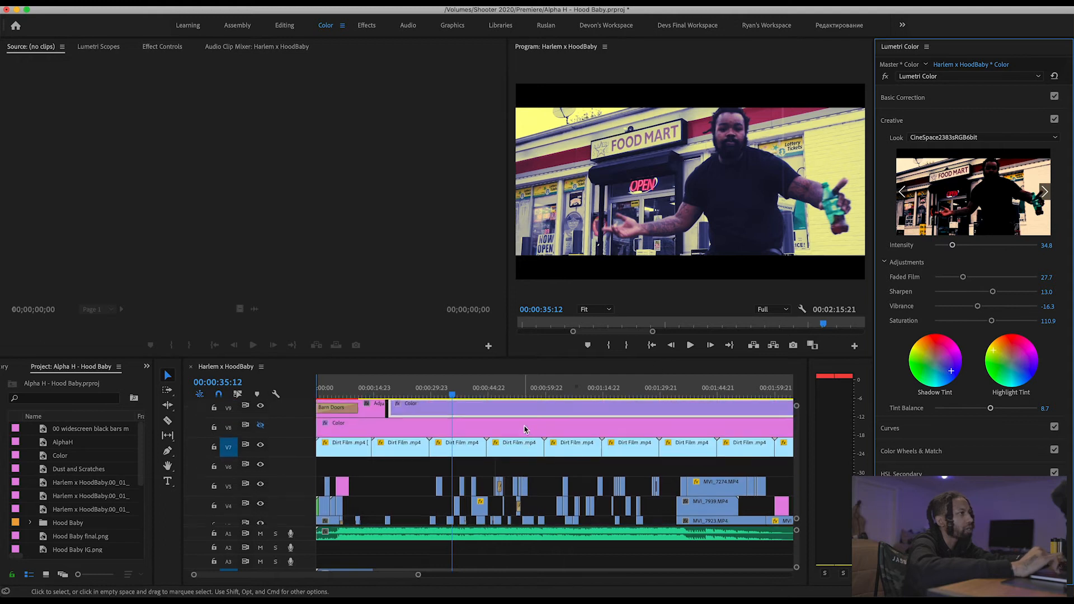
pyautogui.click(260, 414)
pyautogui.click(405, 430)
pyautogui.click(261, 434)
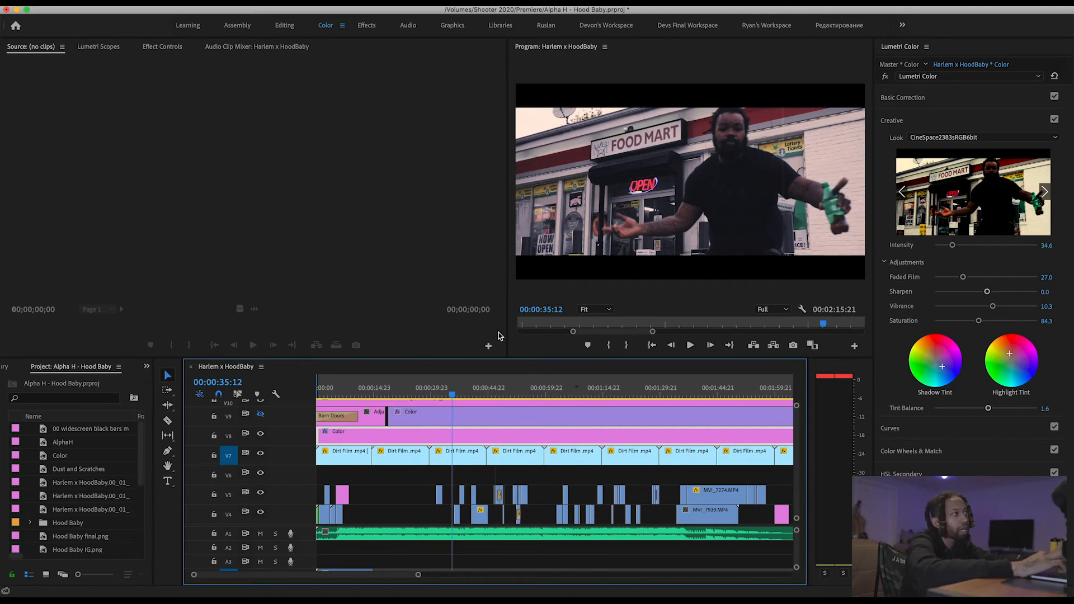
# Go to 00:00:40:00 and play back the footage with the V8 Color grade up to about 00:00:45:03.
pyautogui.click(419, 391)
pyautogui.moveTo(419, 391); pyautogui.dragTo(442, 392)
pyautogui.press('super+space')
pyautogui.write('quick')
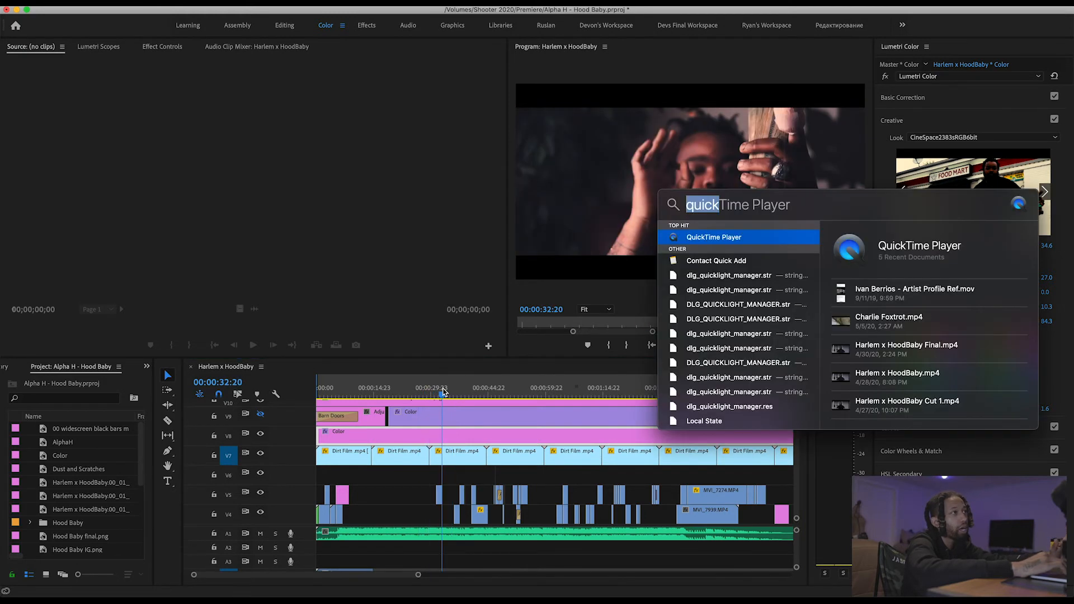
pyautogui.click(469, 386)
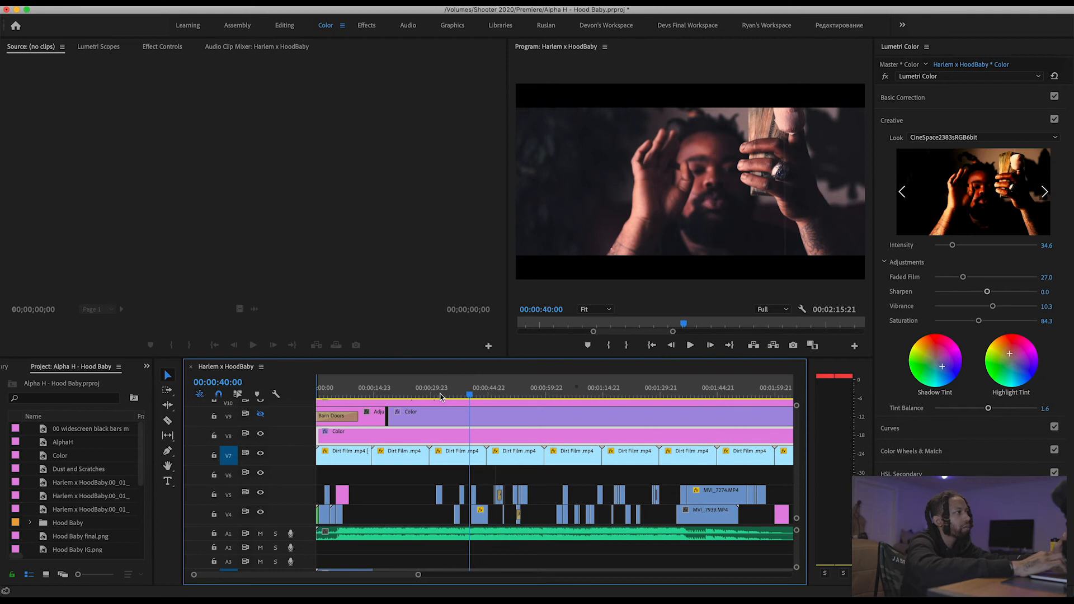
pyautogui.press('space')
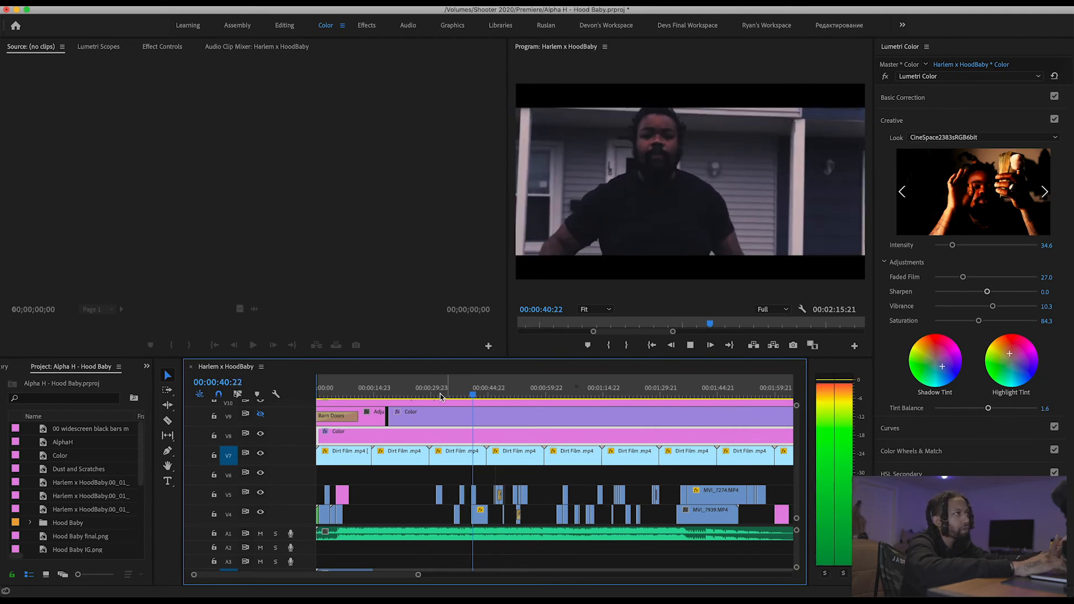
pyautogui.press('space')
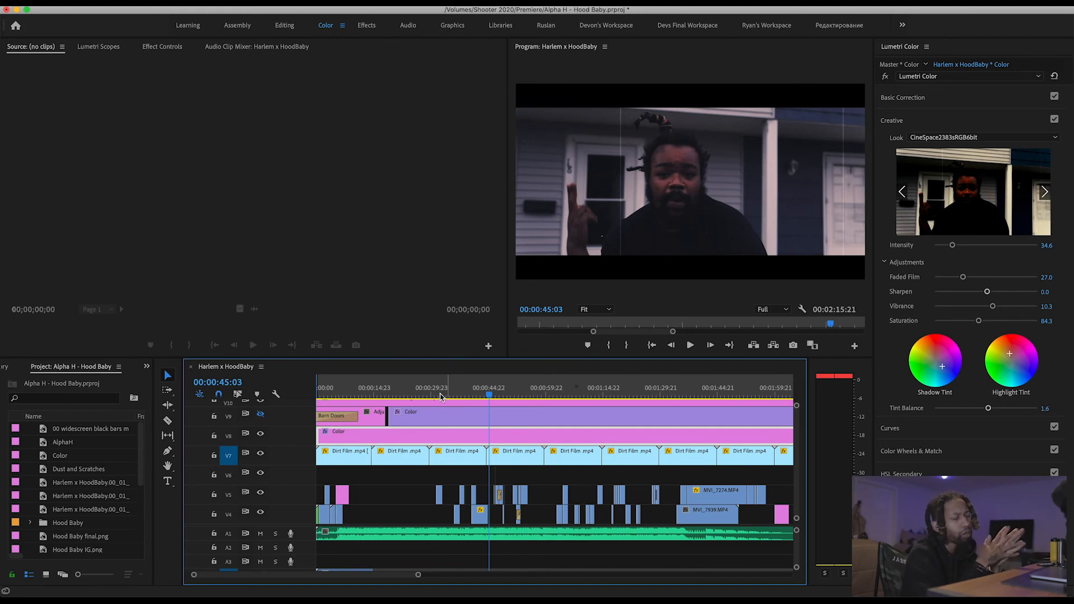
# Go to 00:00:40:03 and set the V8 Color layer's Basic Correction Input LUT to AMIRA_Default_LogC2Rec709.
pyautogui.moveTo(448, 394); pyautogui.dragTo(471, 394)
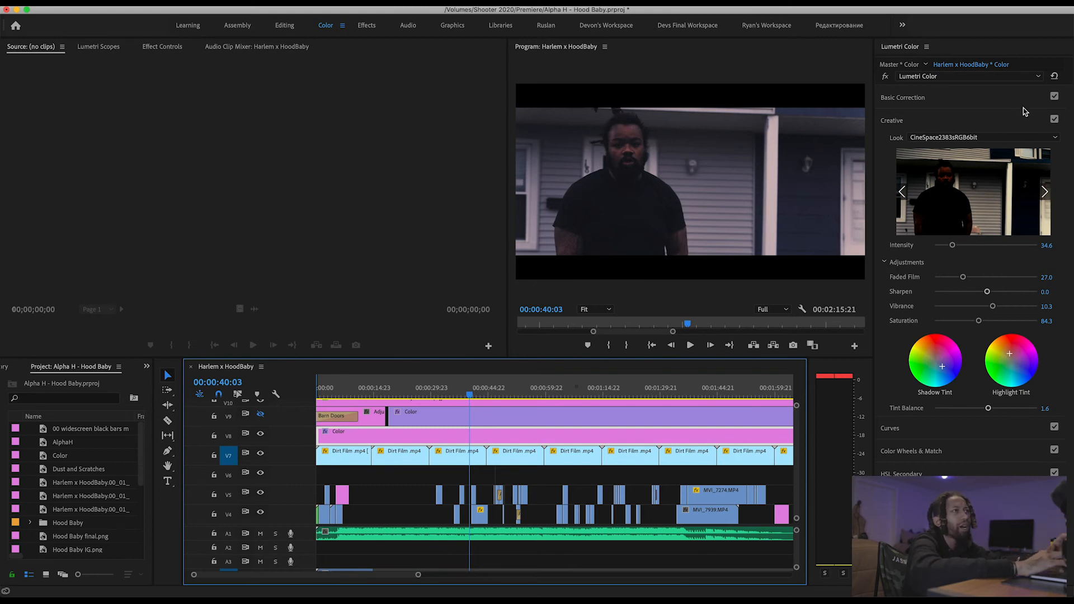
pyautogui.click(945, 105)
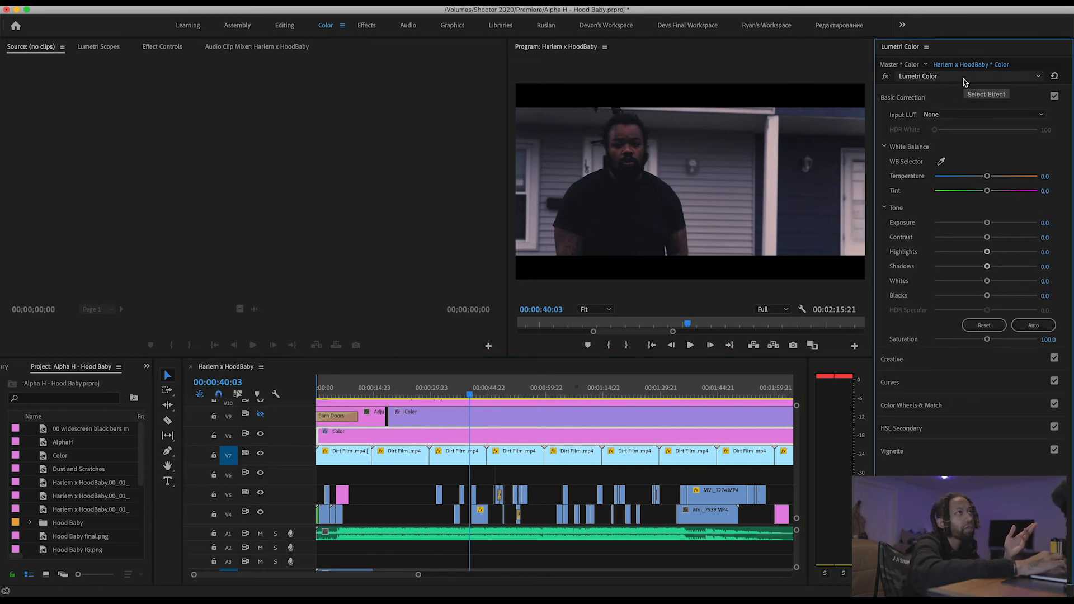
pyautogui.click(957, 115)
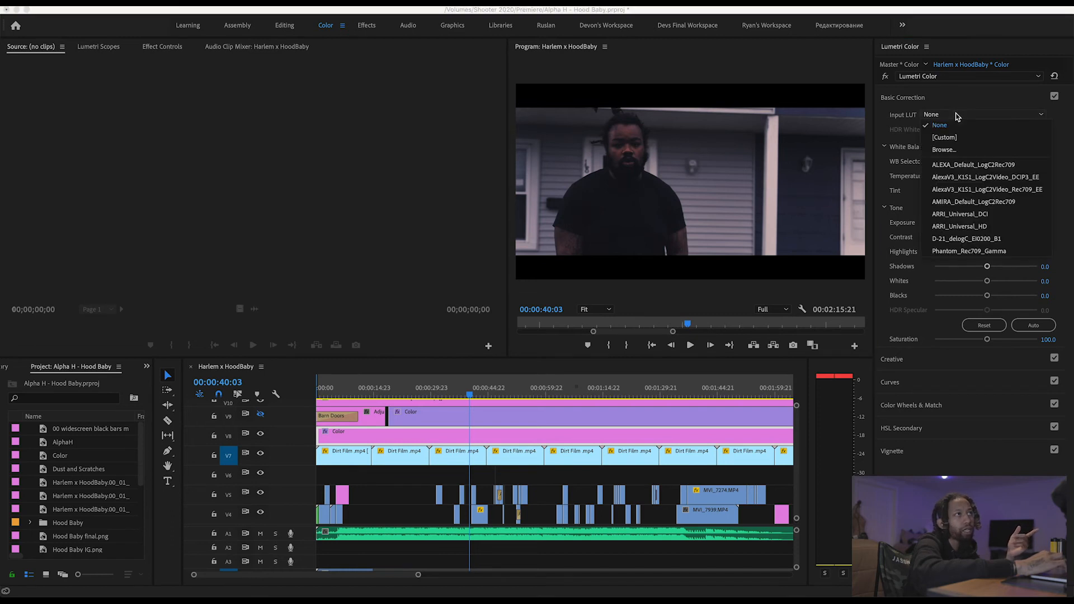
pyautogui.click(953, 203)
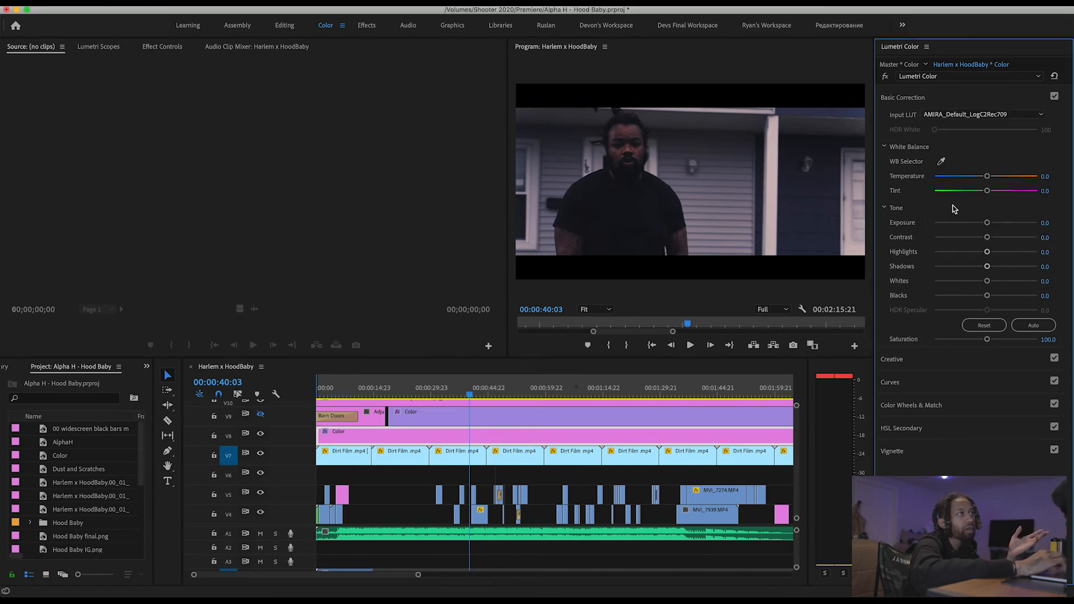
# Try the ALEXA_Default_LogC2Rec709, ARRI_Universal_HD and D-21_delogC_EI0200_B1 Input LUTs on the V8 Color layer.
pyautogui.click(966, 116)
pyautogui.click(957, 166)
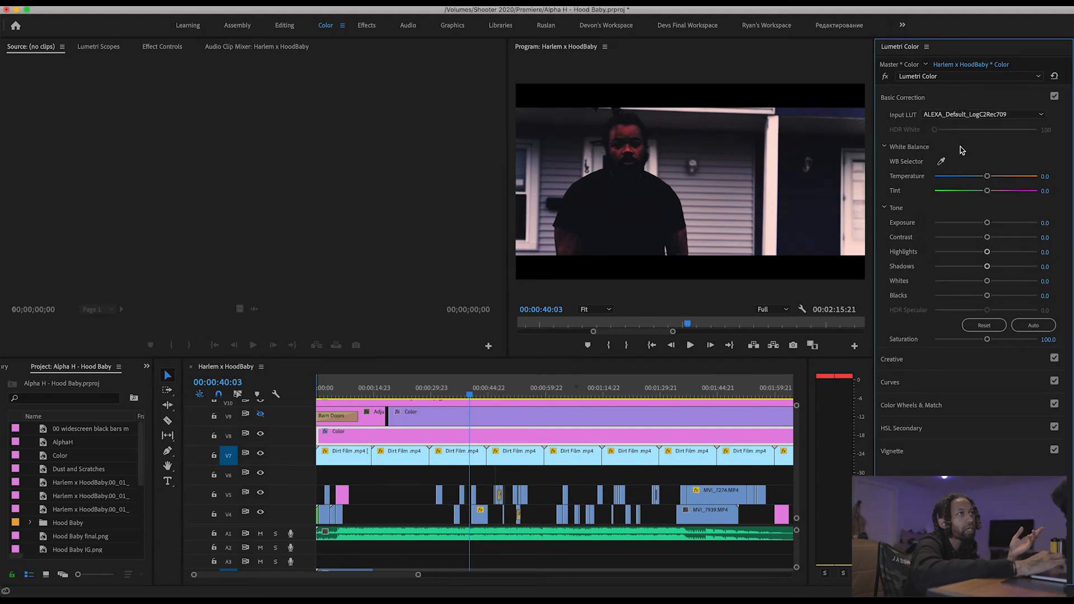
pyautogui.click(950, 116)
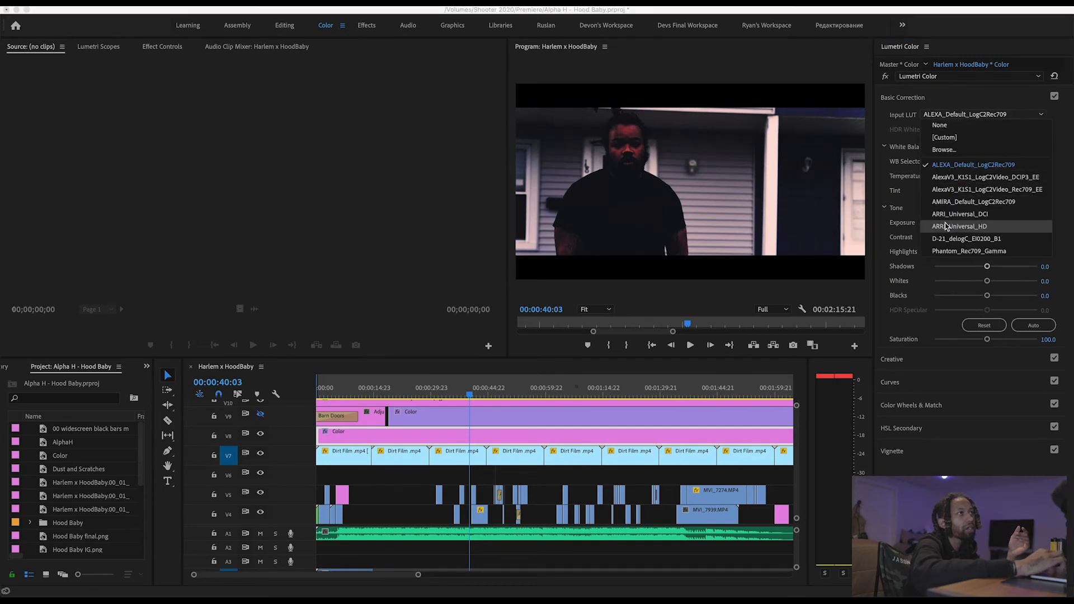
pyautogui.click(947, 226)
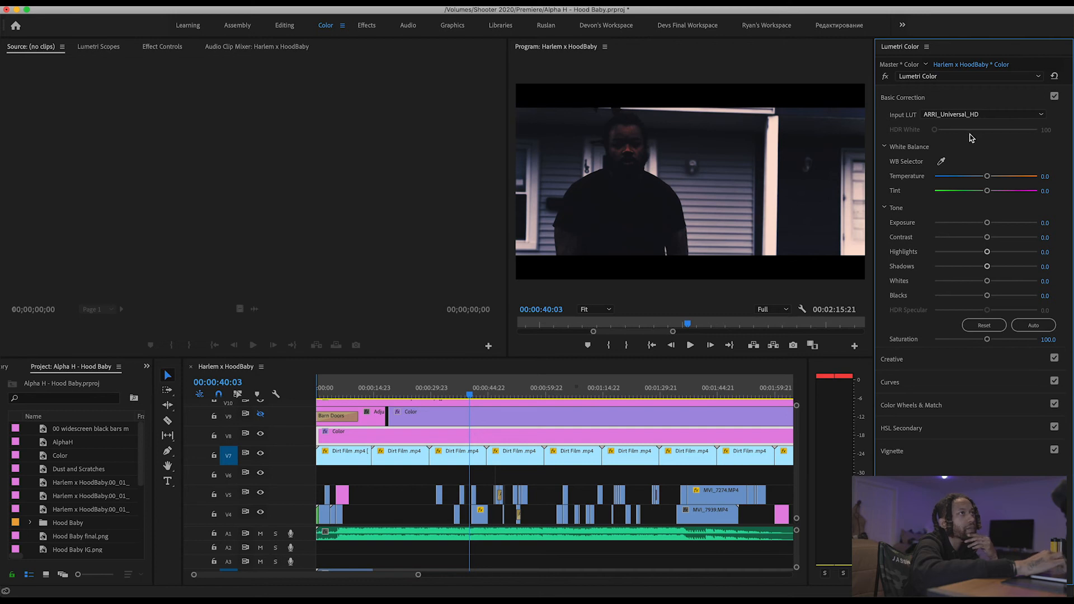
pyautogui.click(962, 116)
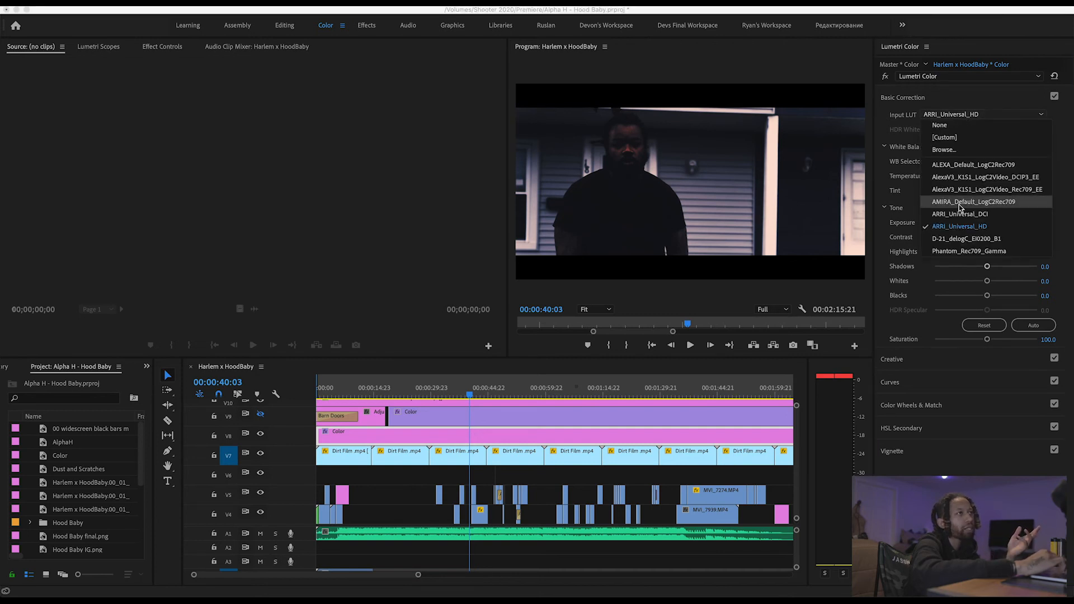
pyautogui.click(957, 239)
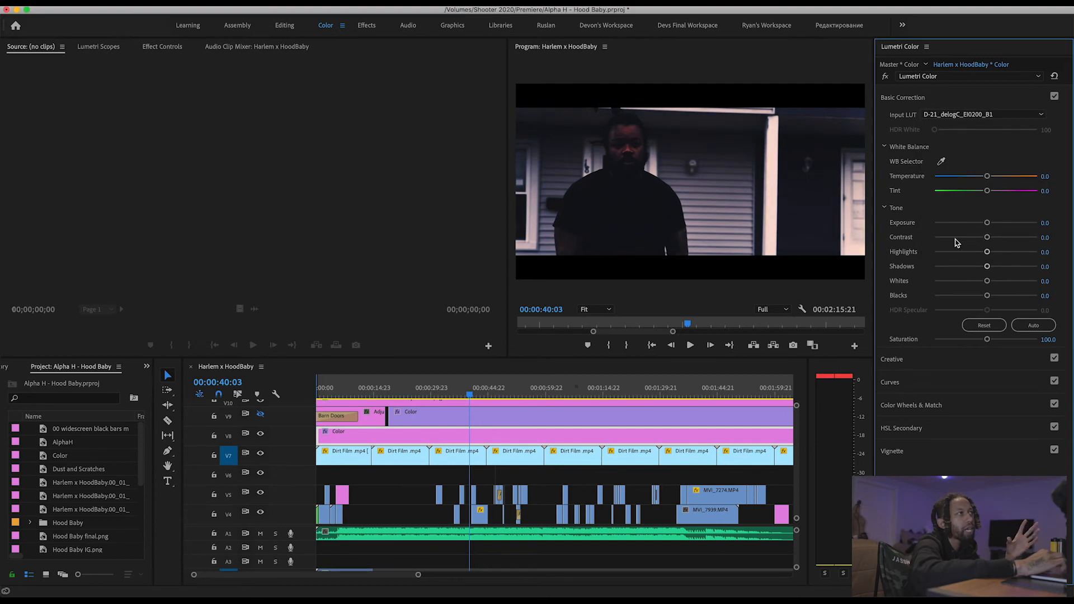
# Set the V8 Color layer's Input LUT to Phantom_Rec709_Gamma and play back the footage to about 00:00:41:11.
pyautogui.click(953, 118)
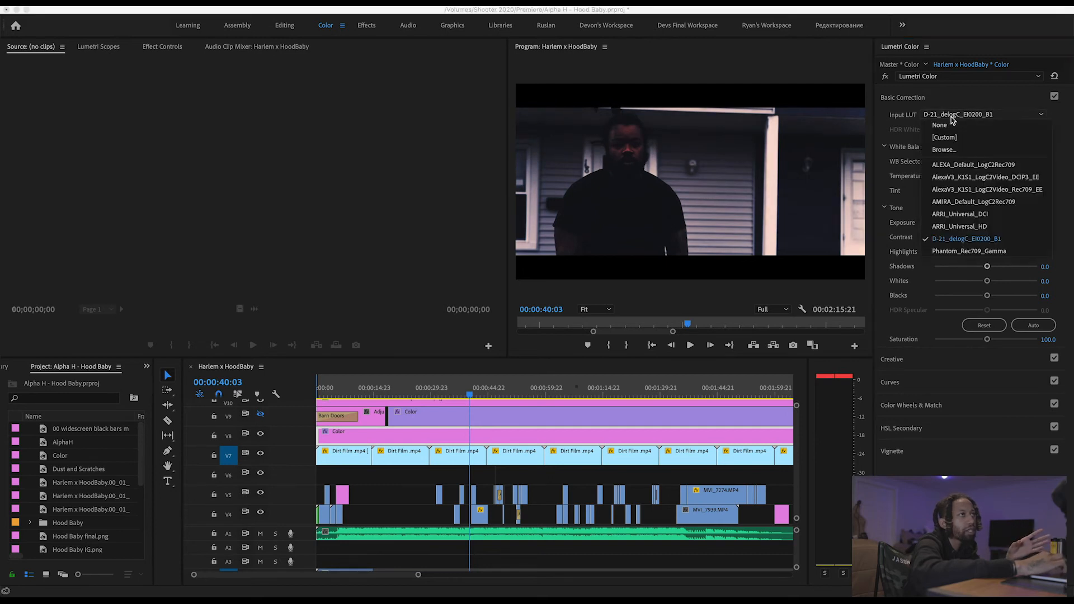
pyautogui.click(951, 251)
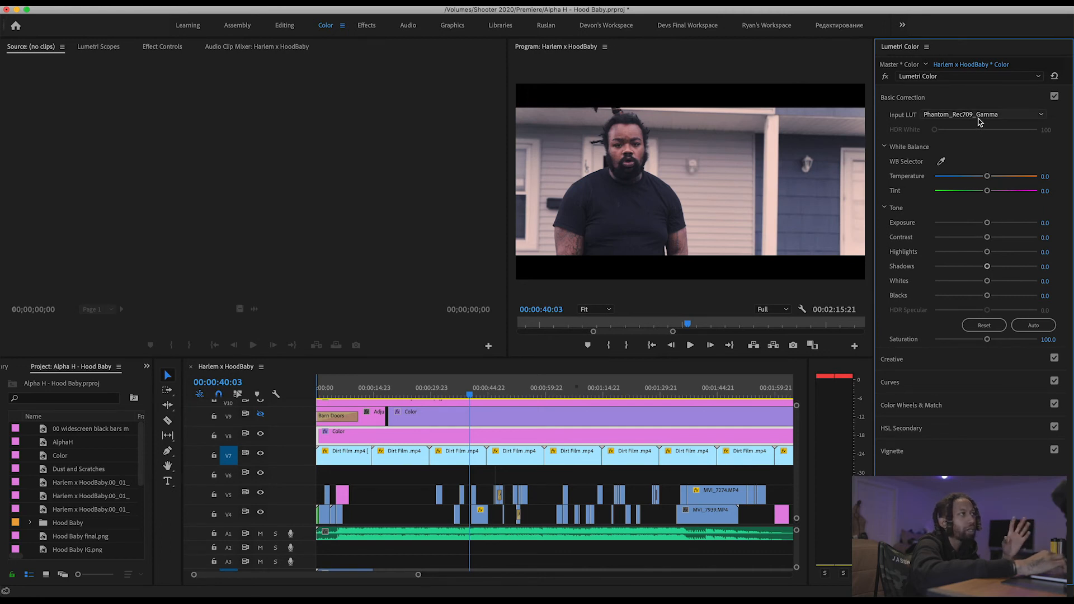
pyautogui.press('space')
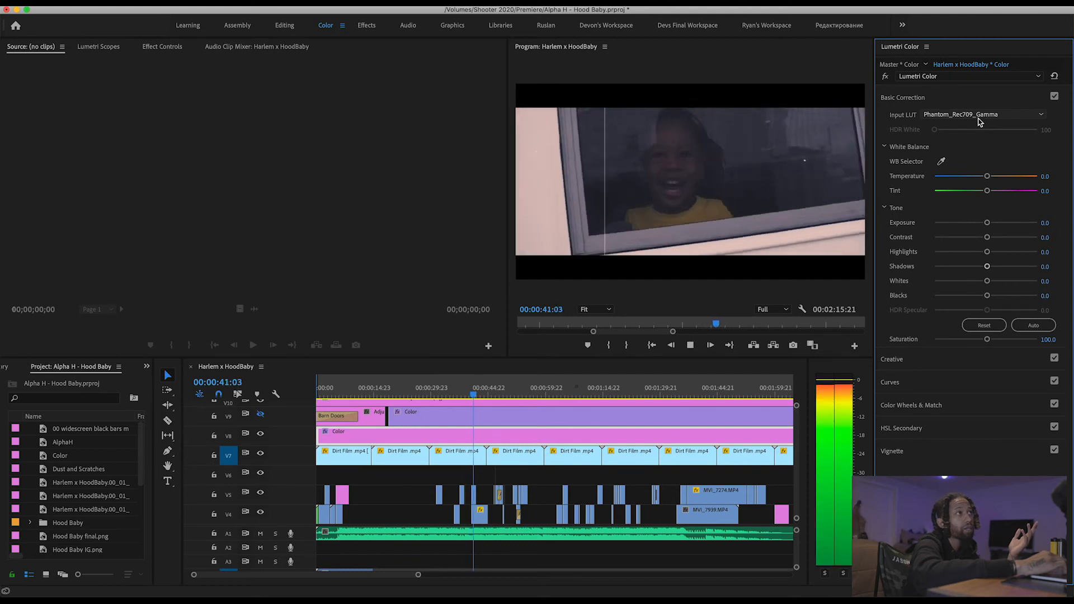
pyautogui.press('space')
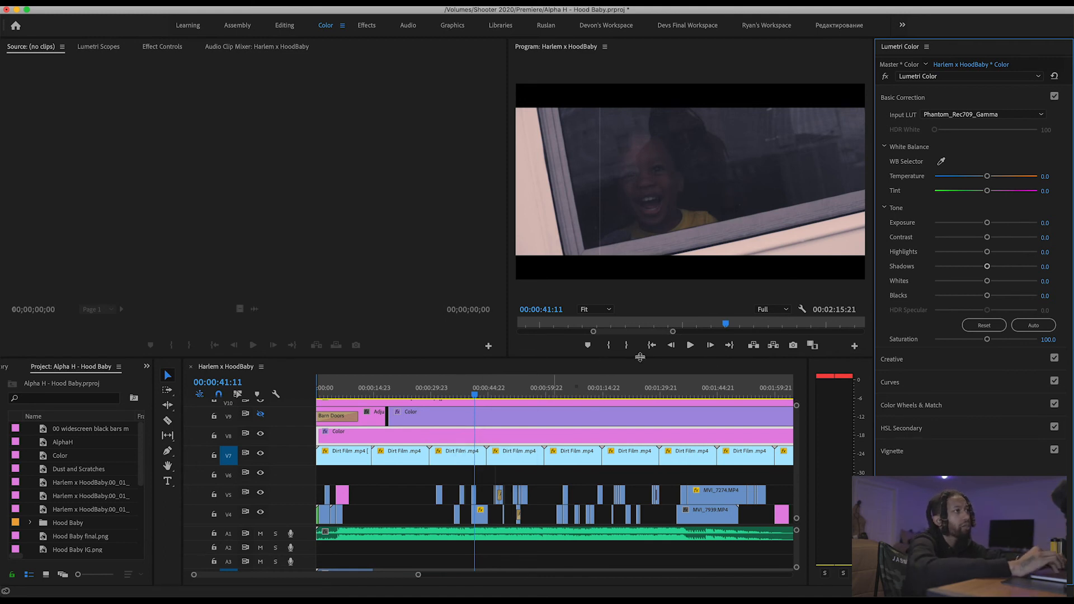
# Go to 00:00:33:03 to view the V8 grade there and select the purple Color layer on V9.
pyautogui.click(446, 389)
pyautogui.moveTo(447, 388); pyautogui.dragTo(443, 392)
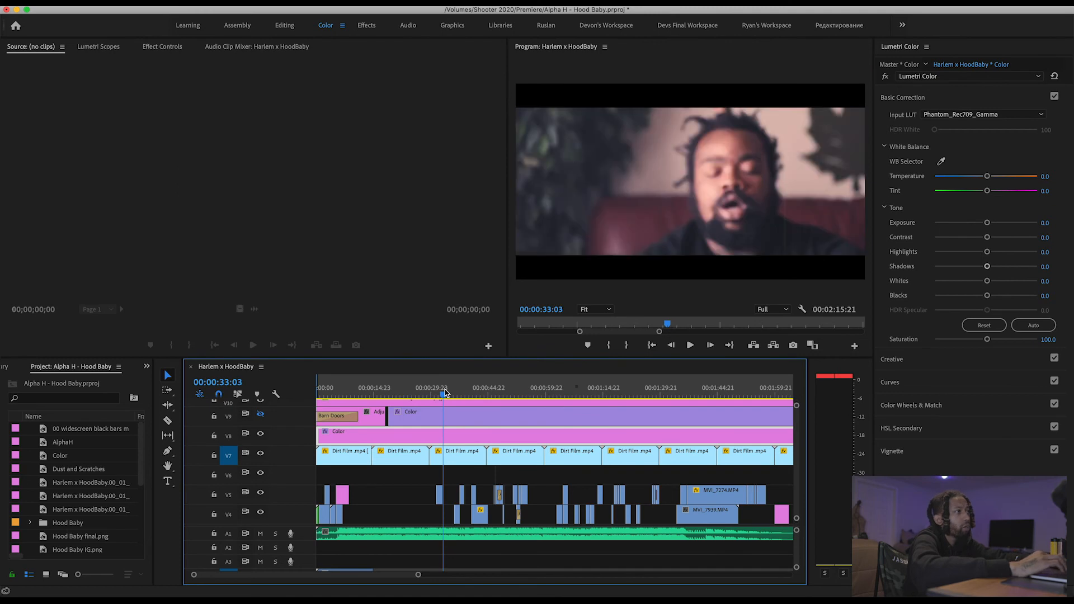
pyautogui.scroll(1, 427, 464)
pyautogui.click(421, 435)
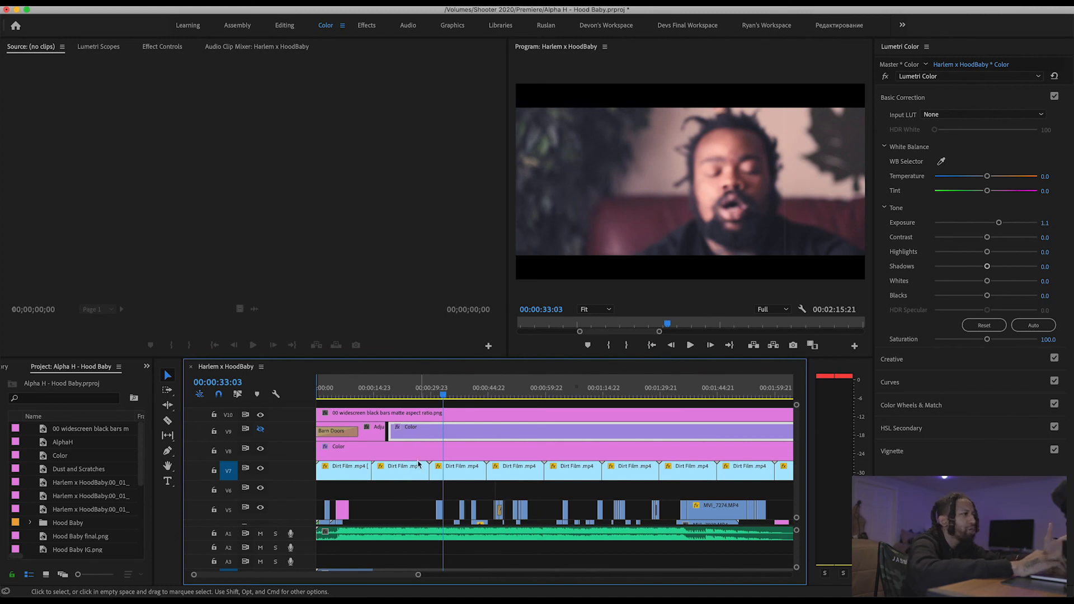
# Go to 00:00:58:11 and select the short MVI_7923.MP4 storefront clip on track V3 at the playhead.
pyautogui.scroll(-3, 476, 507)
pyautogui.scroll(-1, 477, 507)
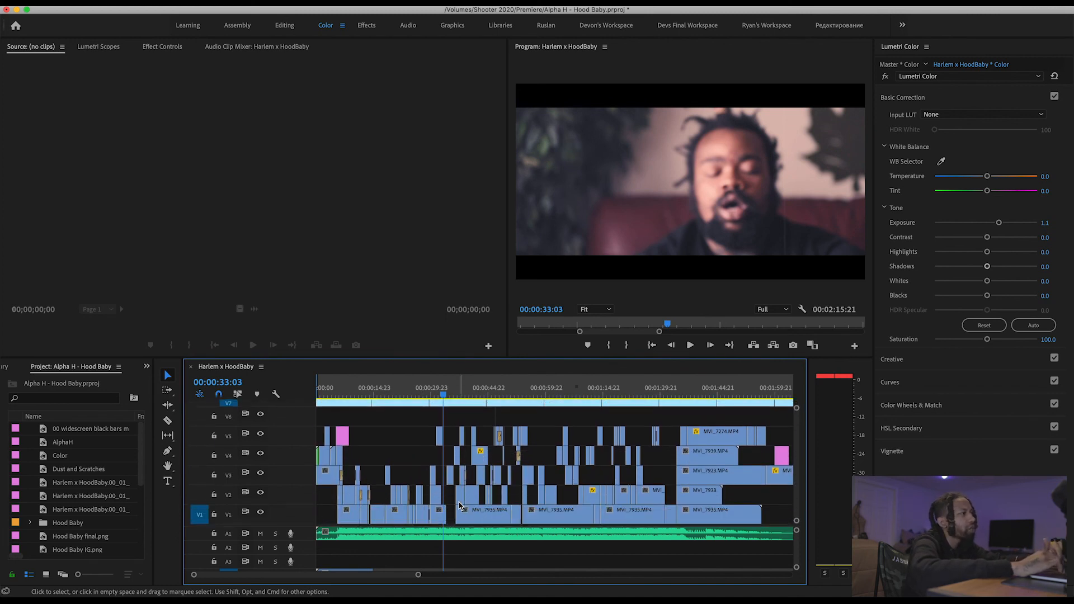
pyautogui.click(537, 392)
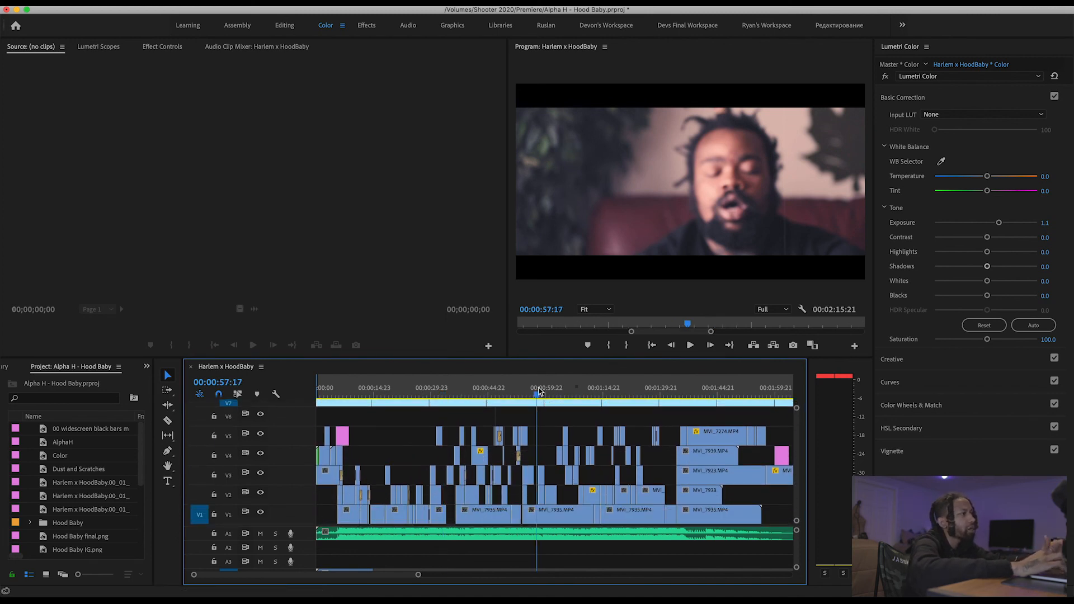
pyautogui.click(541, 394)
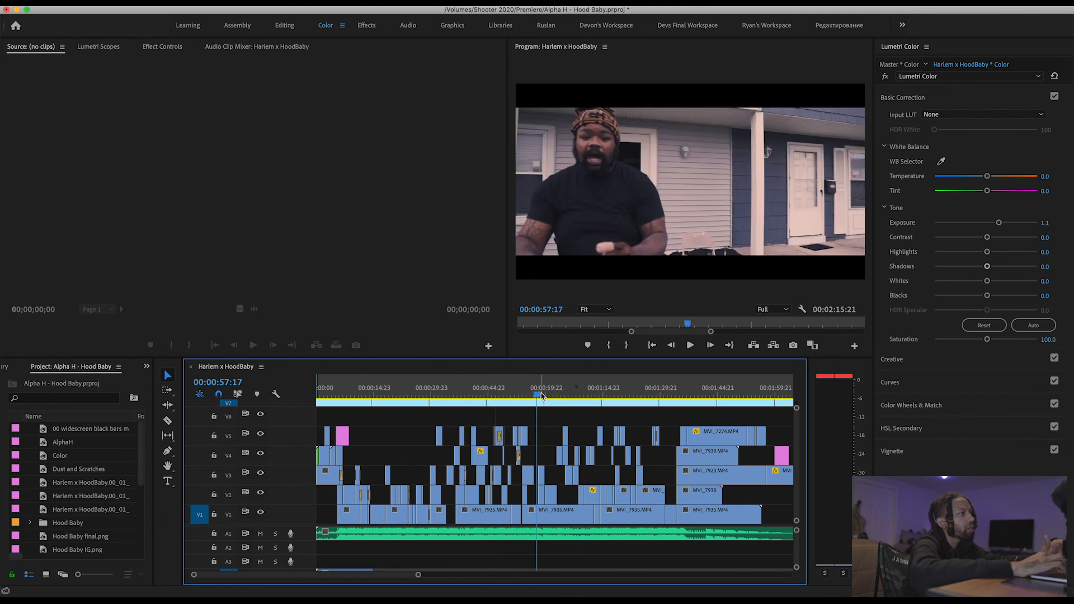
pyautogui.click(541, 476)
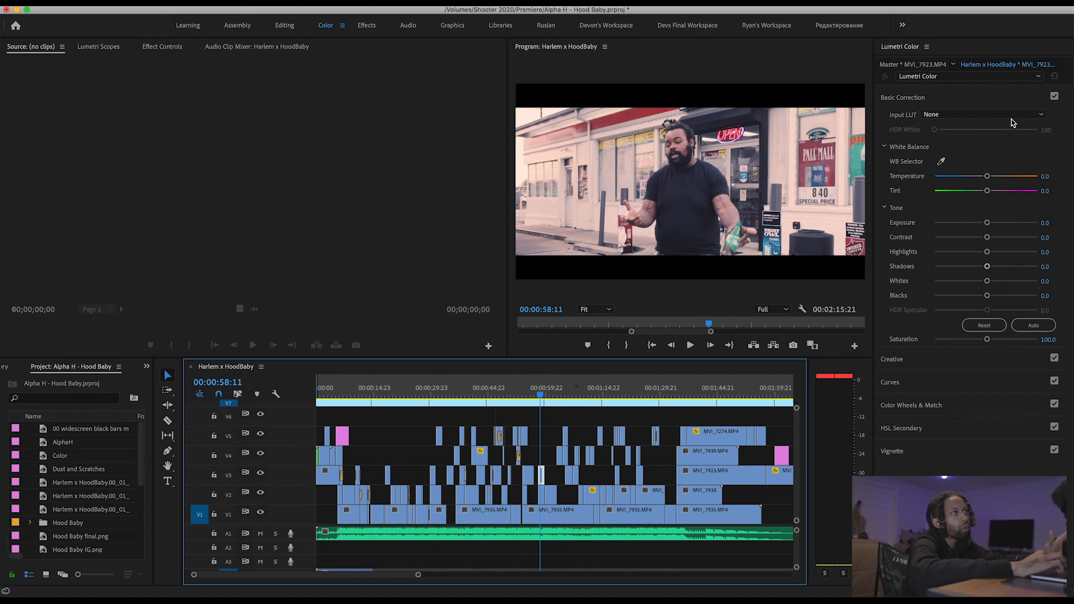
# Browse the Creative looks for the selected V3 clip and apply Monochrome Kodak 5218 Kodak 2395 (by Adobe).
pyautogui.click(971, 97)
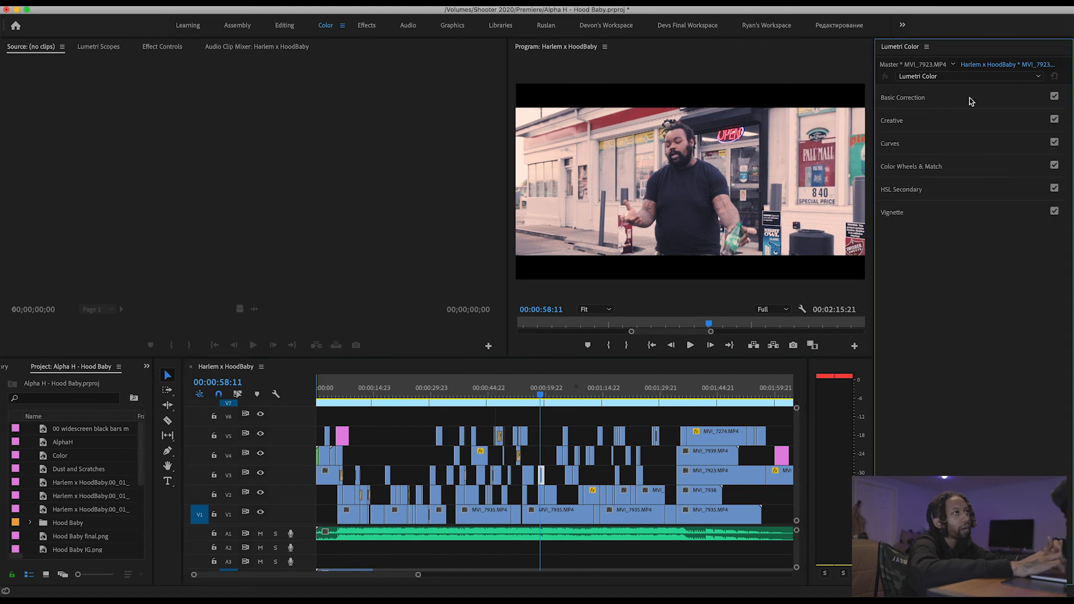
pyautogui.click(962, 119)
pyautogui.click(1045, 192)
pyautogui.click(1045, 192)
pyautogui.click(1044, 192)
pyautogui.click(1045, 192)
pyautogui.click(1045, 192)
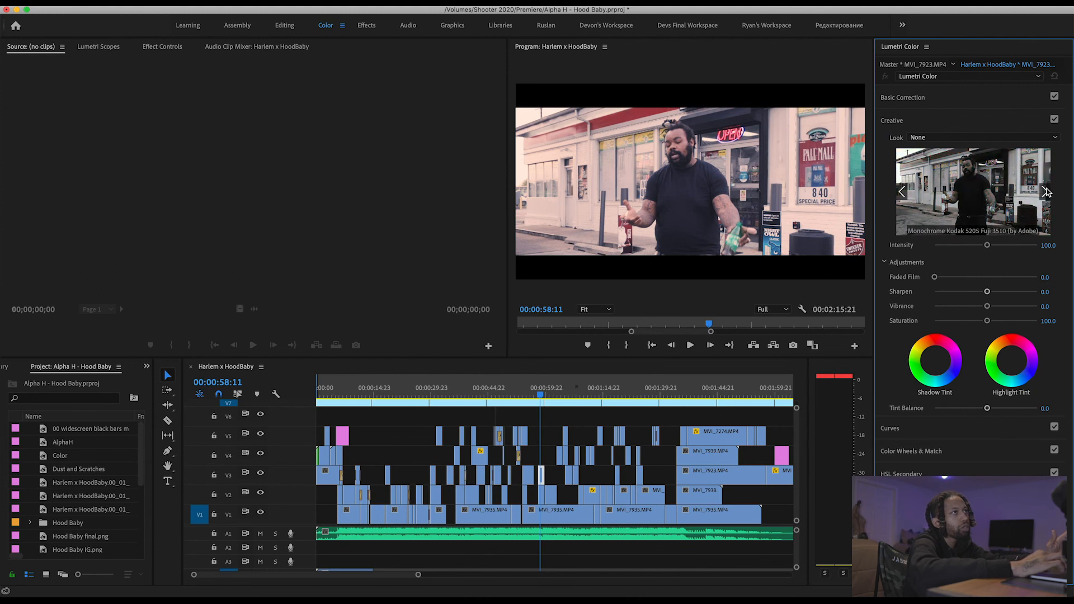
pyautogui.click(1044, 192)
pyautogui.click(989, 199)
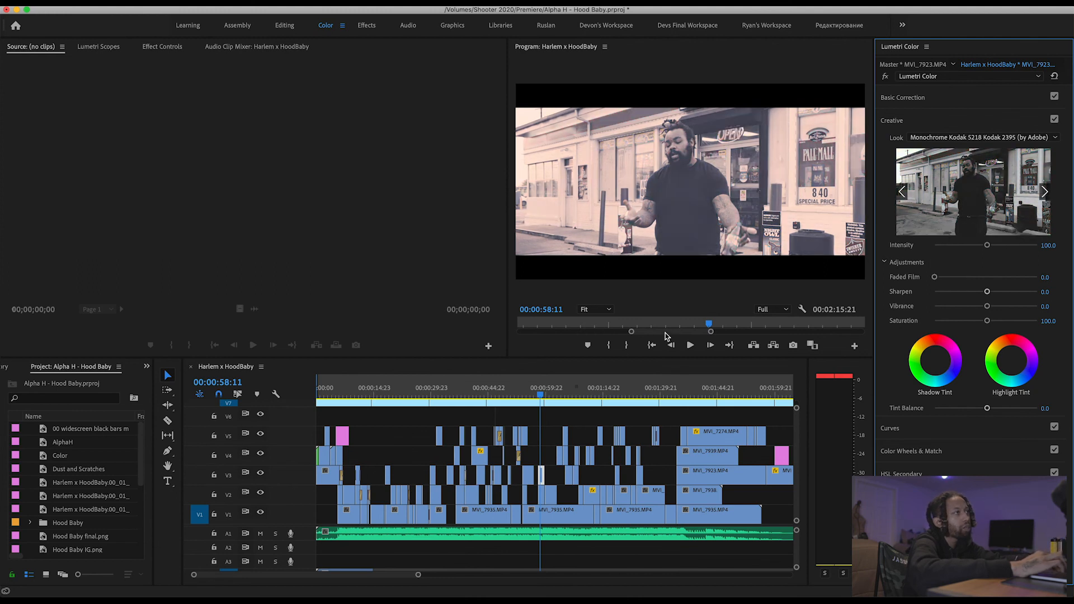
# Scrub across the monochrome V3 clip to 00:00:58:11 and save the project.
pyautogui.click(535, 390)
pyautogui.moveTo(536, 391)
pyautogui.mouseDown()
pyautogui.moveTo(526, 390)
pyautogui.moveTo(542, 390)
pyautogui.mouseUp()
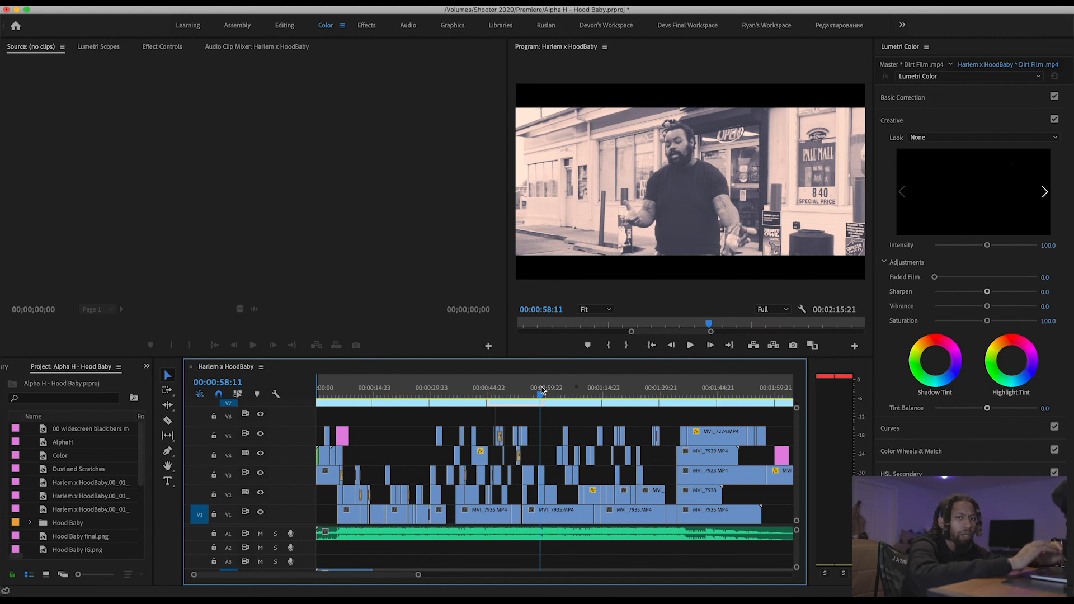
pyautogui.press('super+s')
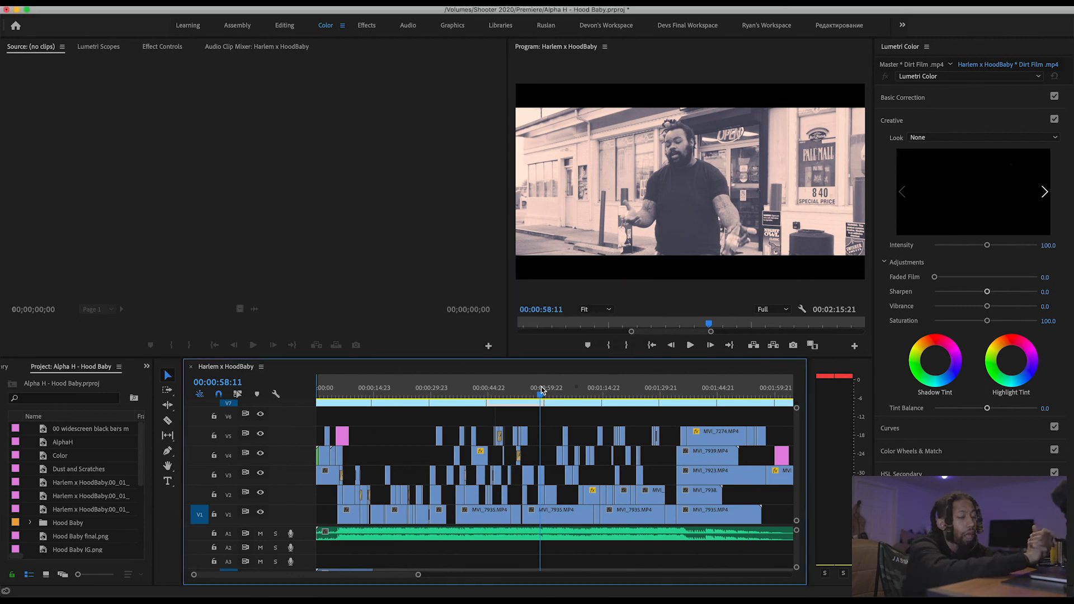